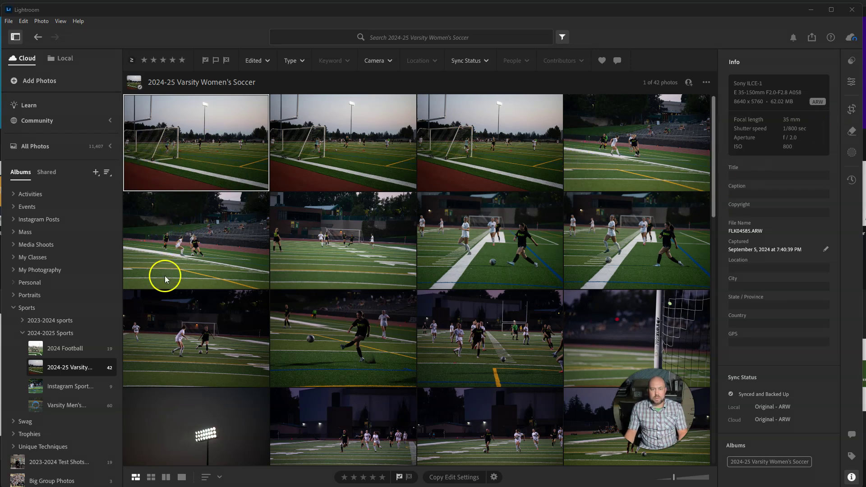
Open the first photo on its own and crop it to the area around the goal and the kicking player
left_click(181, 478)
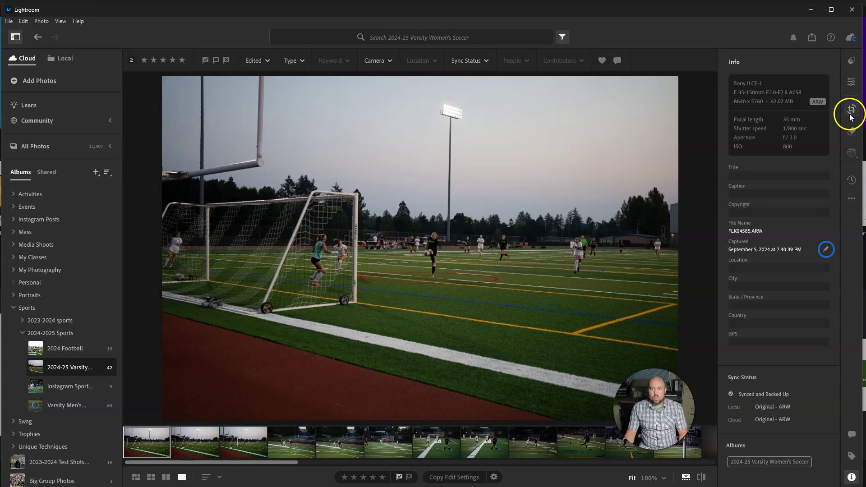
left_click(852, 113)
left_click_drag(279, 166, 510, 334)
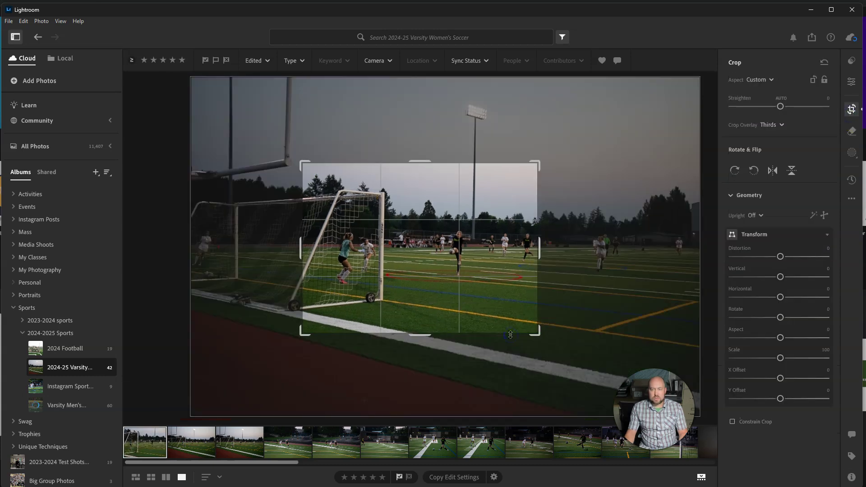
key("Return")
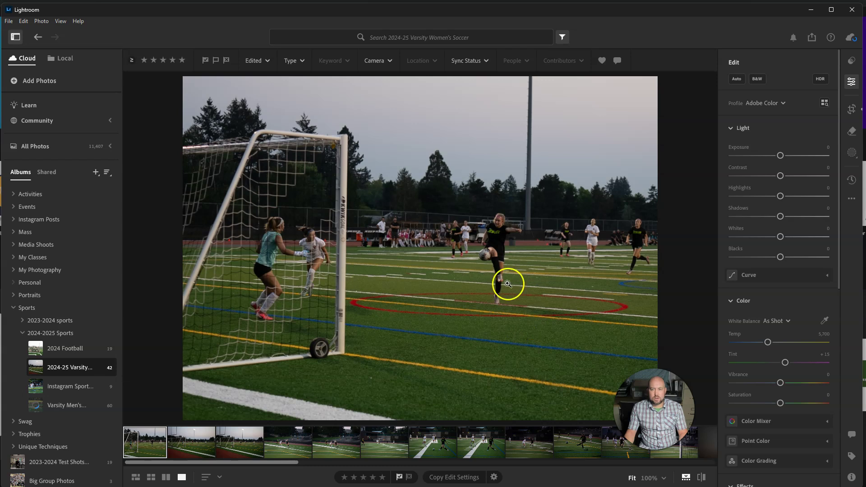
Check the kicking player up close and tighten the crop around the goal, goalkeeper and kicker
left_click(499, 227)
left_click(497, 272)
key("c")
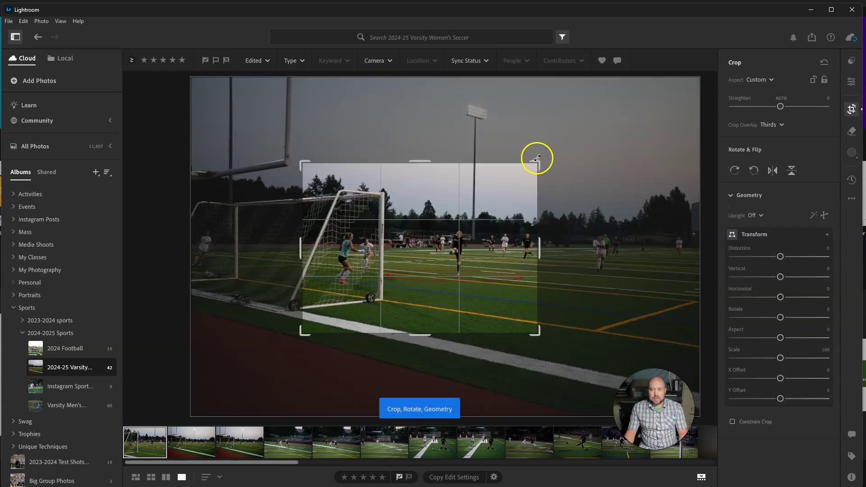
left_click_drag(536, 161, 514, 176)
left_click_drag(318, 257, 330, 255)
mouse_move(508, 244)
left_mouse_down()
mouse_move(519, 239)
mouse_move(504, 245)
left_mouse_up()
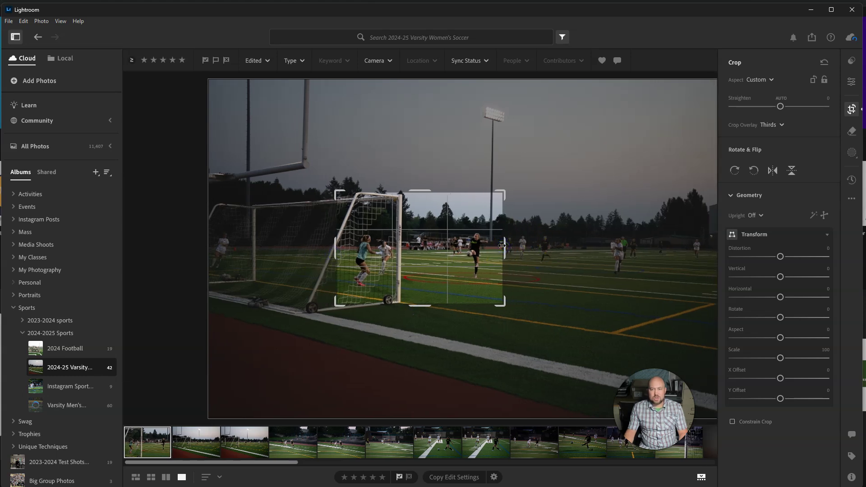
key("Return")
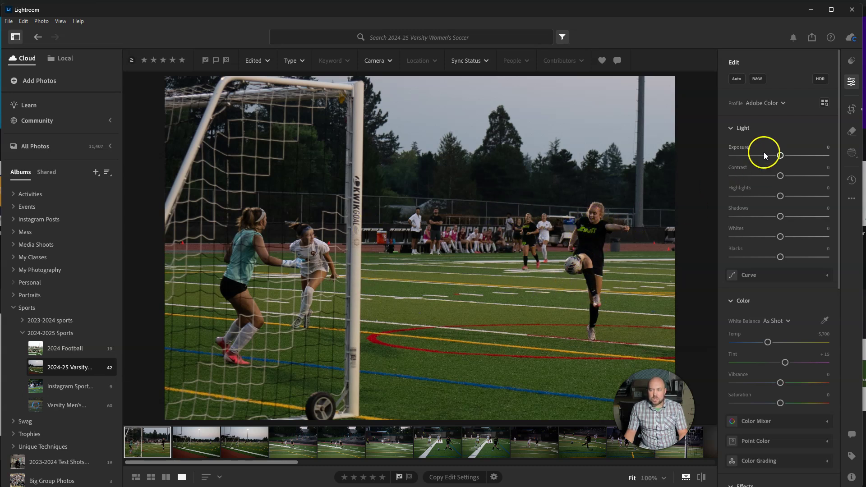
Apply the automatic tone adjustments to the photo and fine-tune the exposure to +0.25
left_click(738, 80)
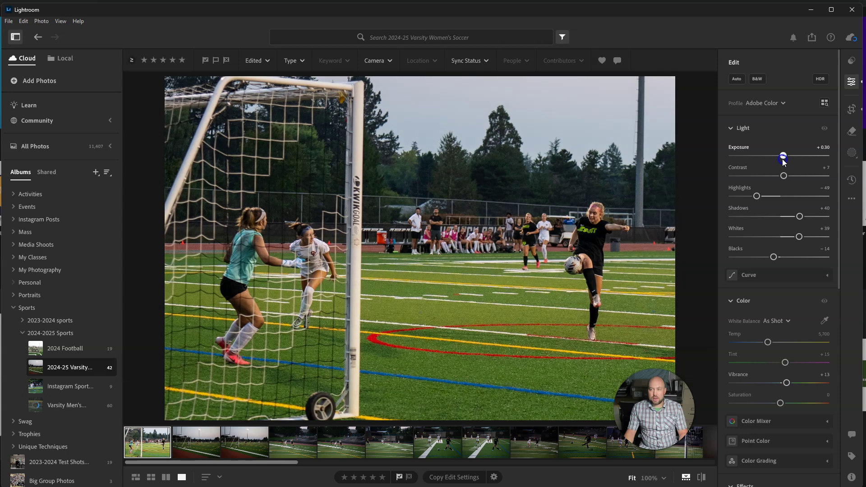
left_click_drag(783, 162, 783, 162)
mouse_move(773, 257)
left_mouse_down()
mouse_move(783, 256)
mouse_move(773, 257)
left_mouse_up()
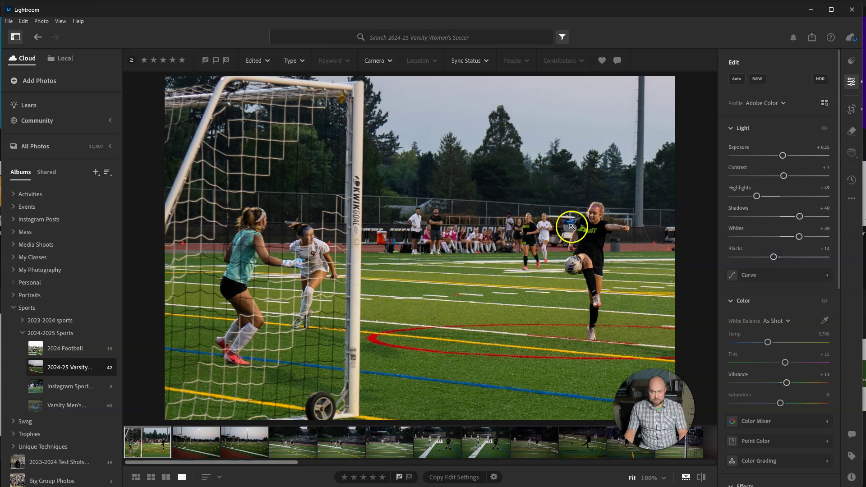
Try an automatic Subject mask on the photo and delete that mask
left_click(852, 154)
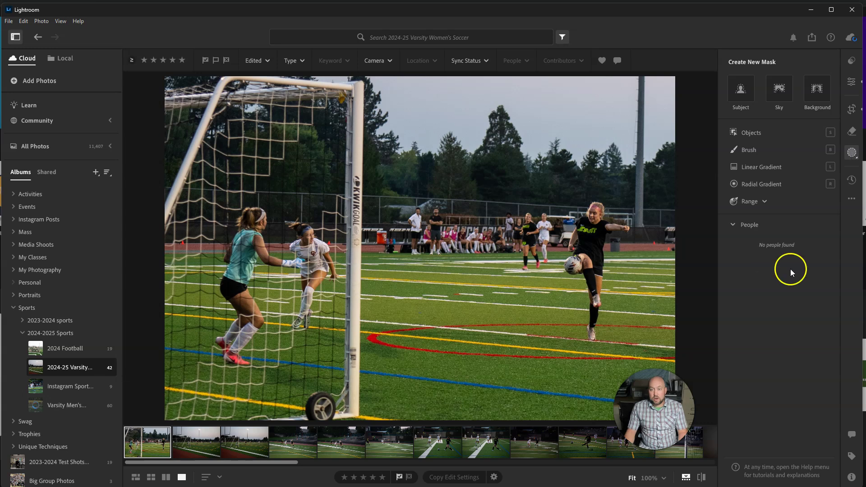
left_click(744, 96)
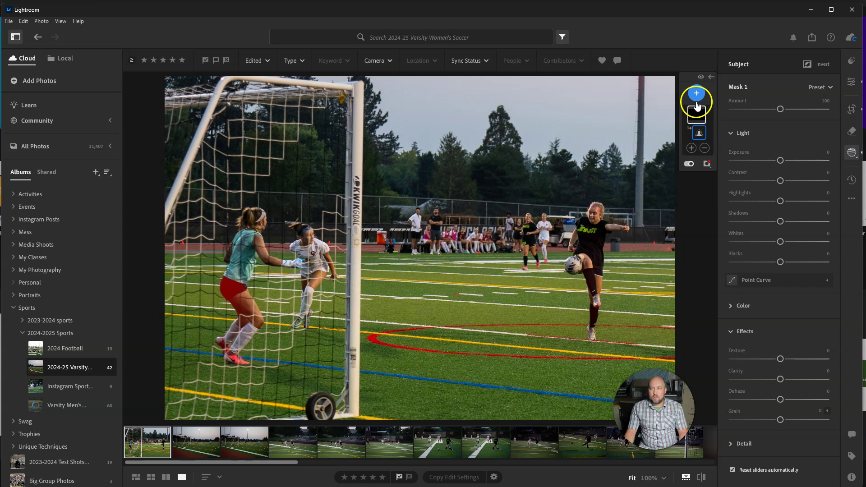
right_click(695, 121)
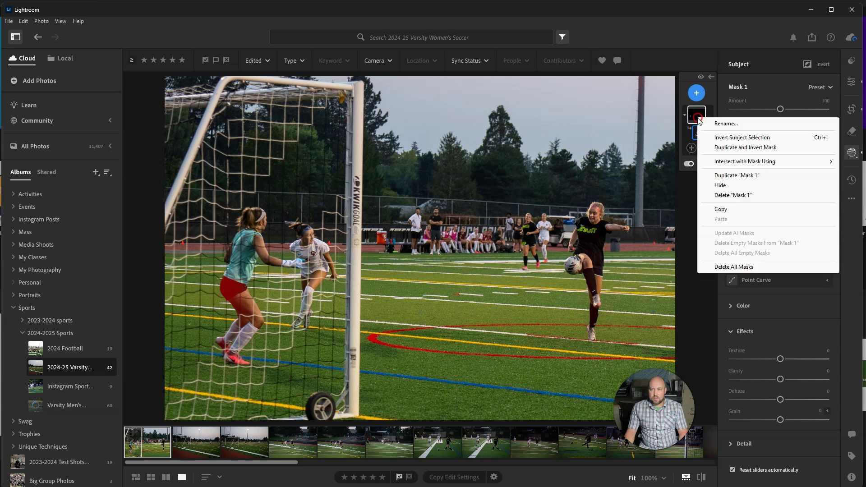
left_click(737, 198)
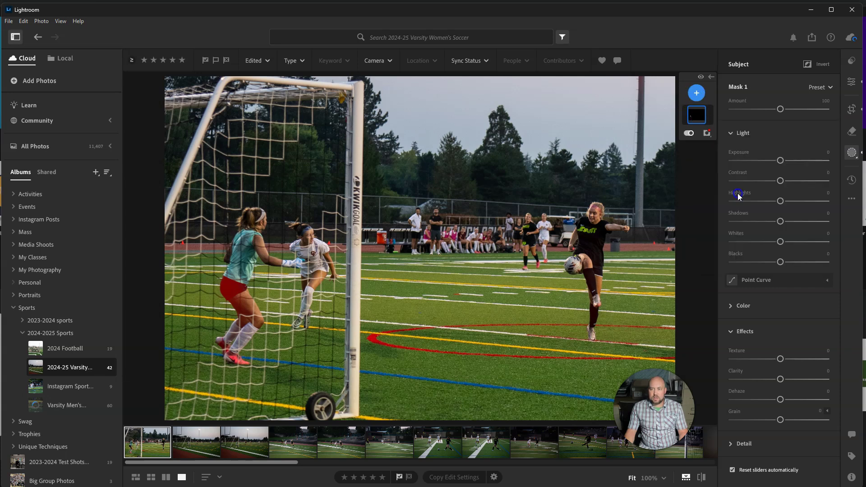
Create an Objects mask covering the kicking player's whole body and the ball
left_click(604, 250)
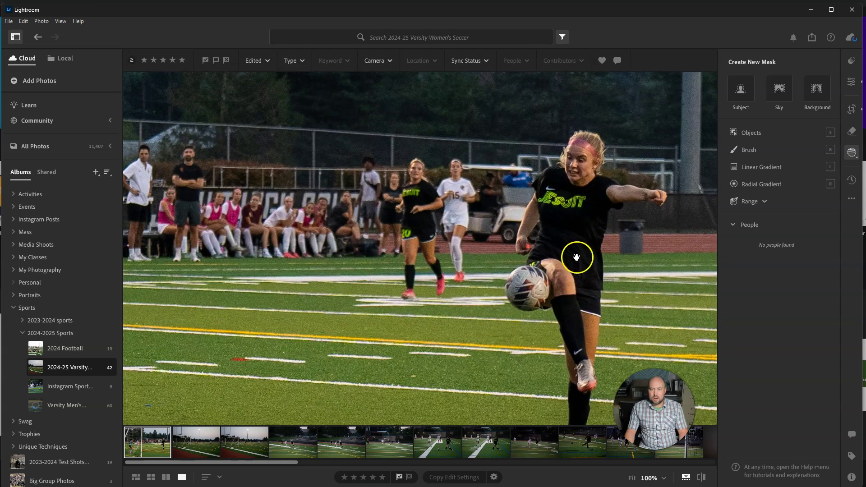
left_click_drag(595, 296, 577, 254)
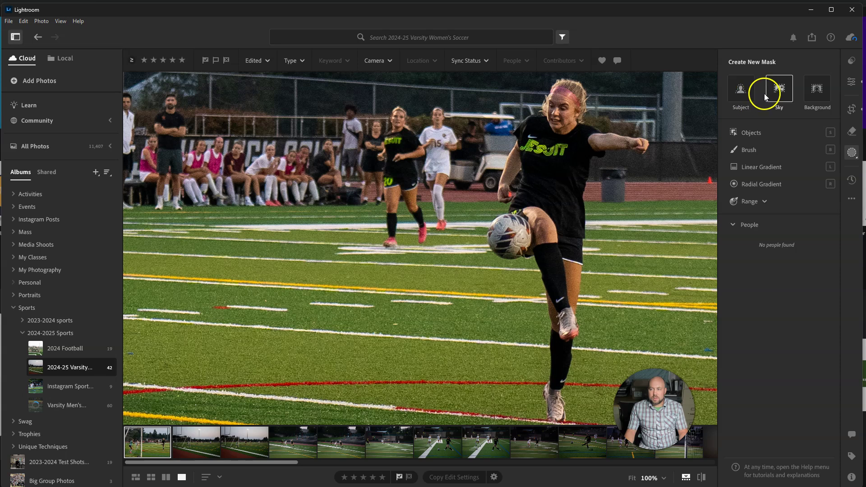
left_click(738, 132)
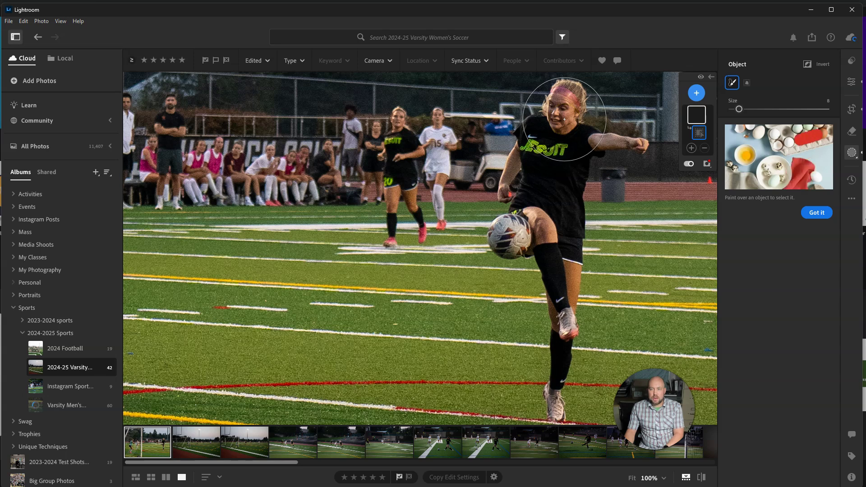
left_click_drag(561, 115, 552, 147)
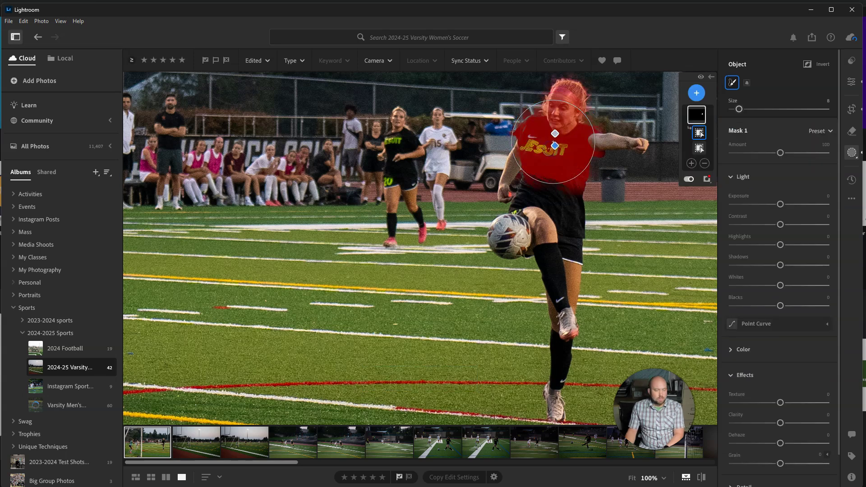
mouse_move(555, 381)
left_mouse_down()
mouse_move(542, 224)
mouse_move(525, 218)
mouse_move(535, 174)
mouse_move(557, 143)
mouse_move(621, 145)
mouse_move(603, 158)
left_mouse_up()
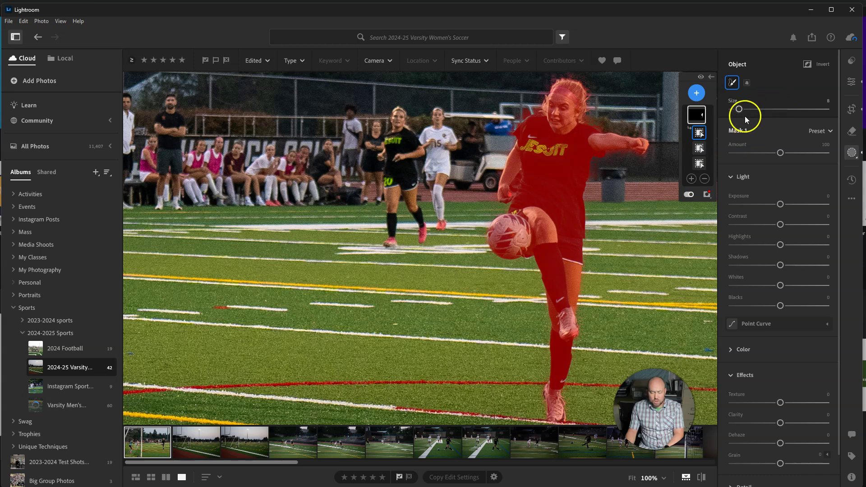
Reduce the object selection brush size to 7 and set the kicking player mask's exposure to +0.36
key("p")
key("alt")
key("[")
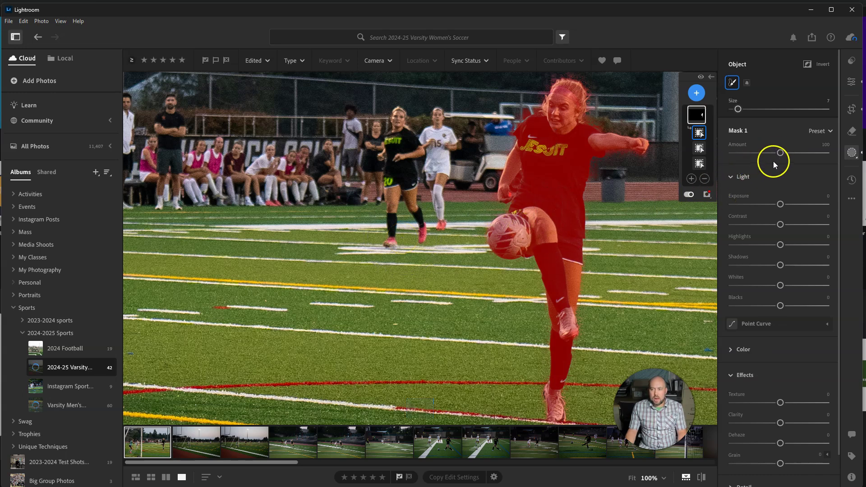
left_click_drag(784, 207, 784, 204)
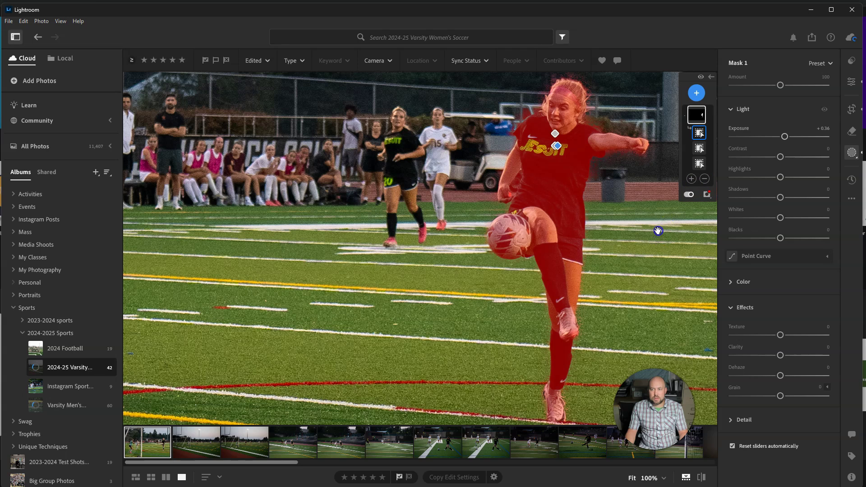
left_click(649, 236)
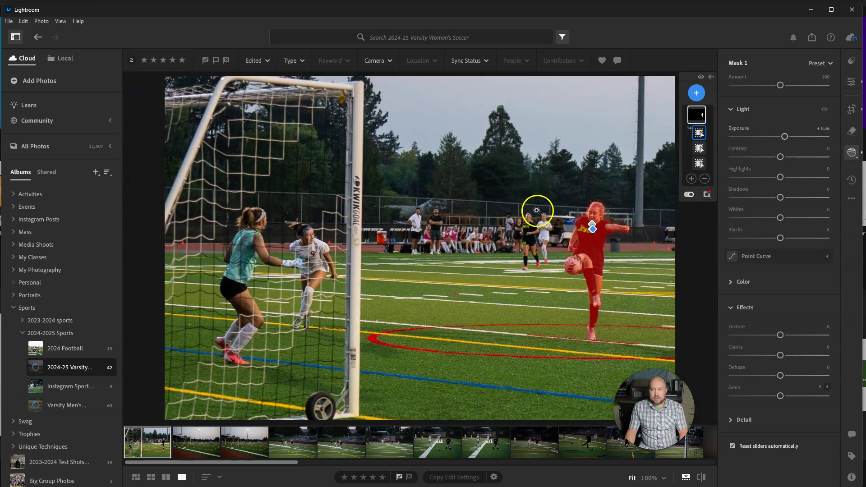
Duplicate and invert the kicking player's mask to cover everything around her
right_click(697, 116)
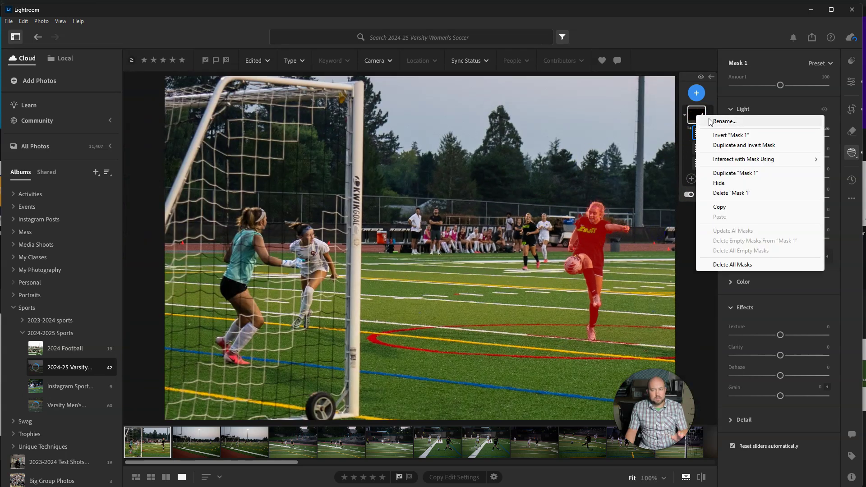
left_click(713, 91)
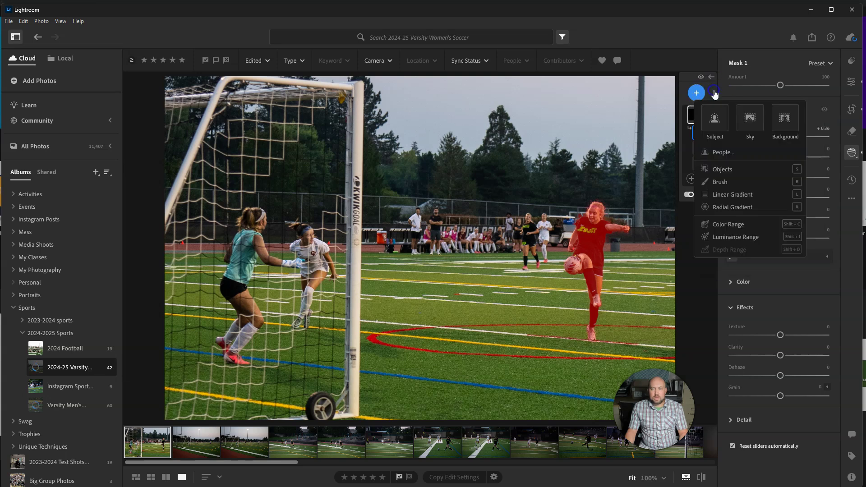
left_click(696, 93)
left_click(695, 94)
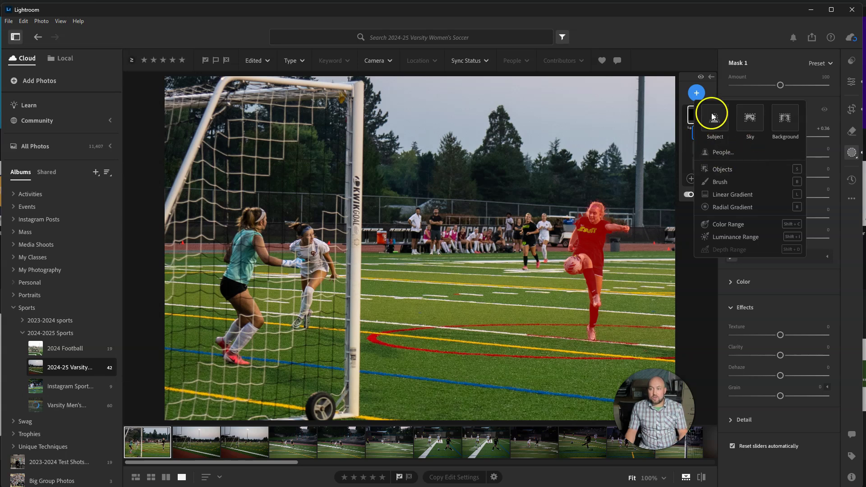
left_click(713, 93)
right_click(697, 116)
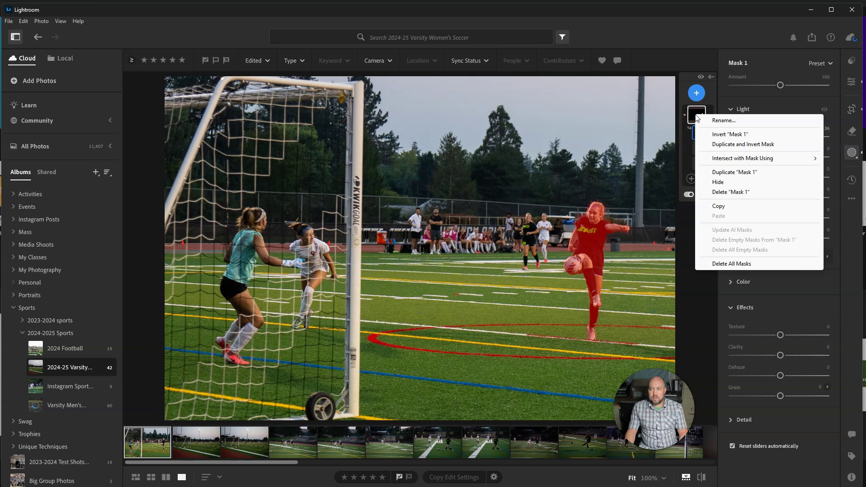
left_click(724, 145)
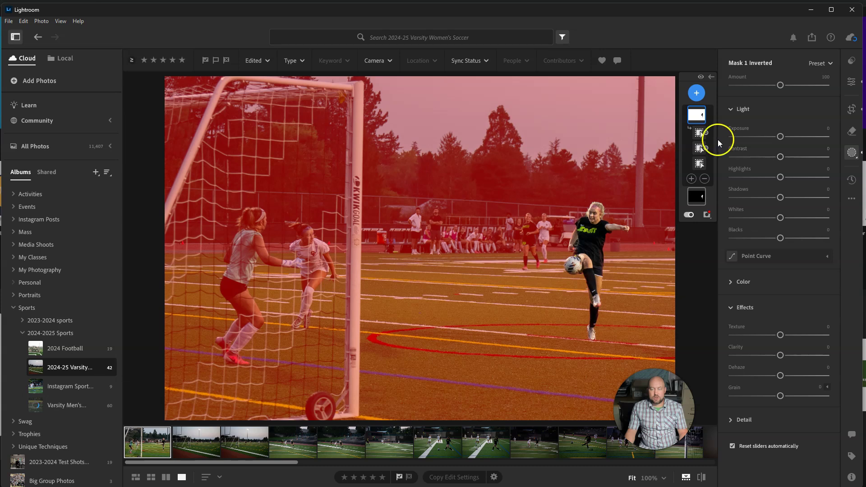
Set the inverted mask's exposure to -0.24 and return to the general edit settings
left_click_drag(781, 137, 777, 136)
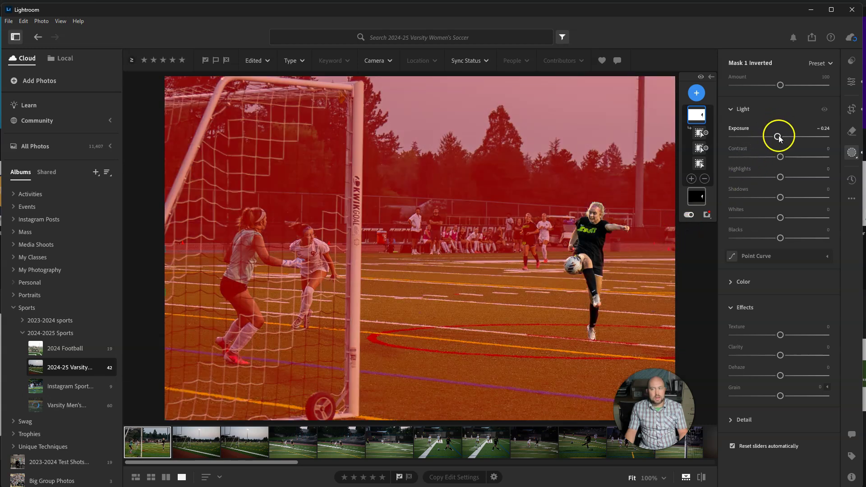
left_click(792, 121)
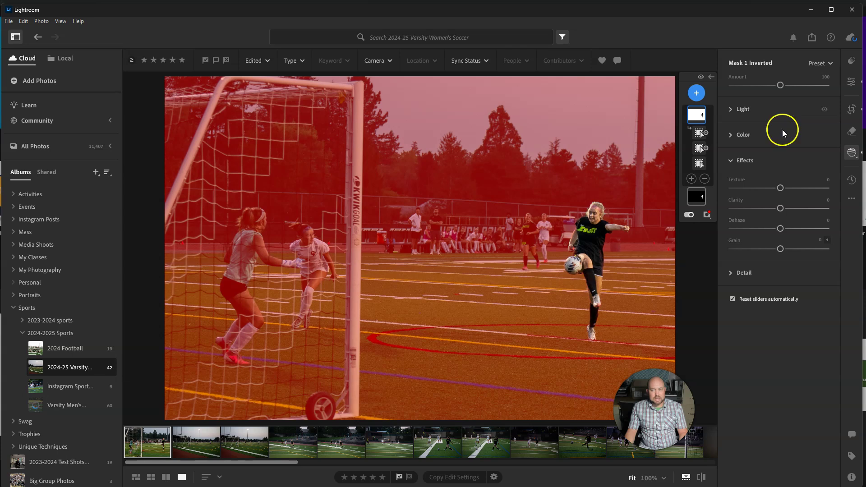
left_click(727, 109)
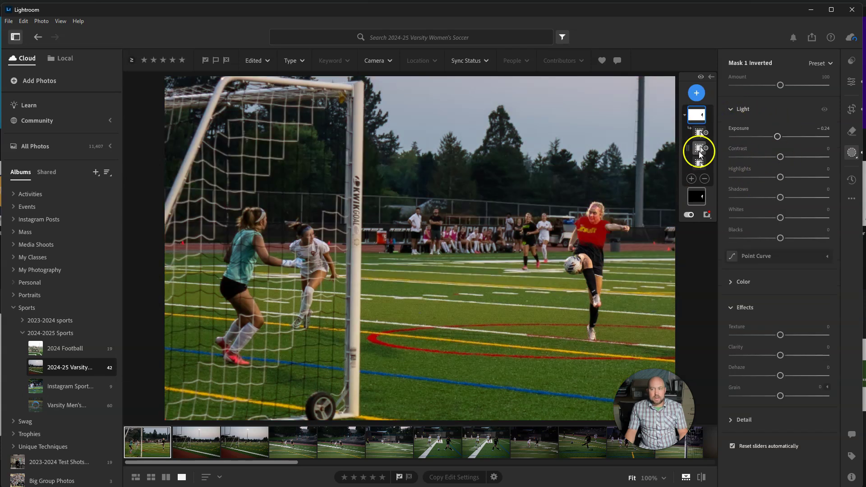
left_click(851, 82)
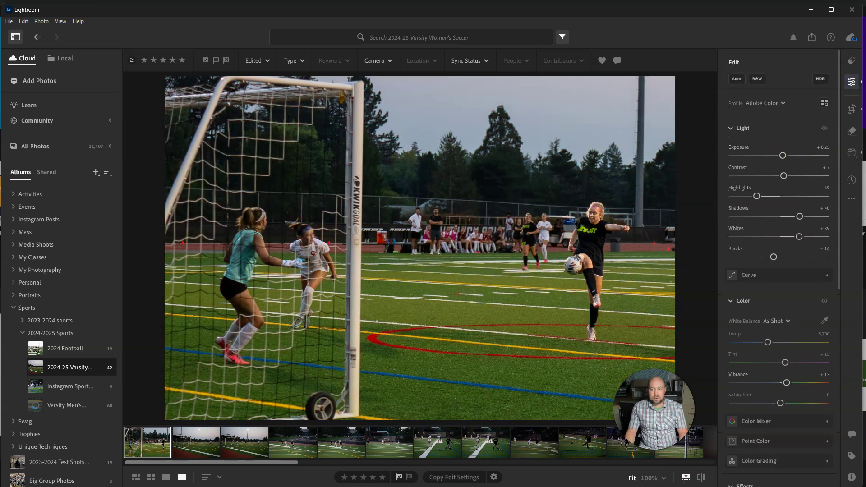
Compare the edited photo with its original version and dismiss the Show Original tip
left_click(701, 478)
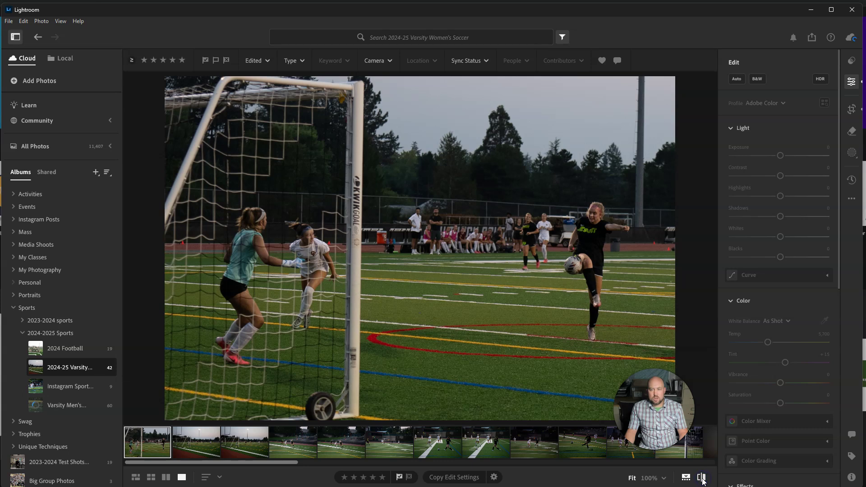
left_click(702, 477)
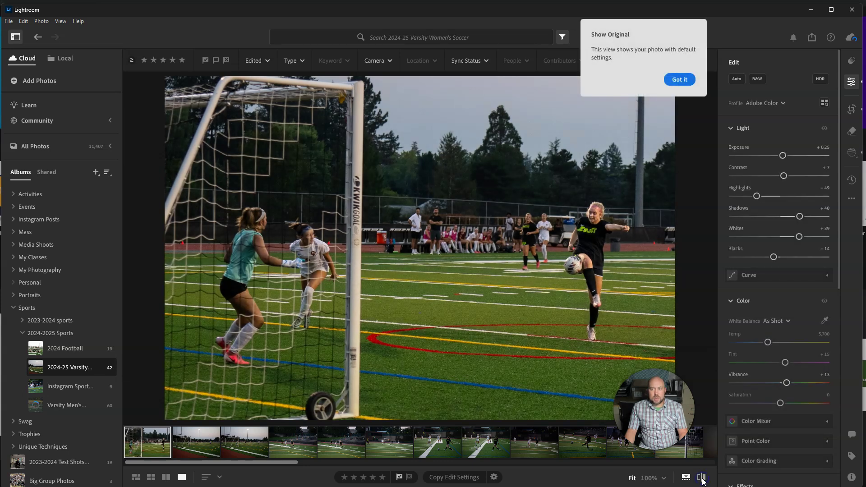
left_click(685, 82)
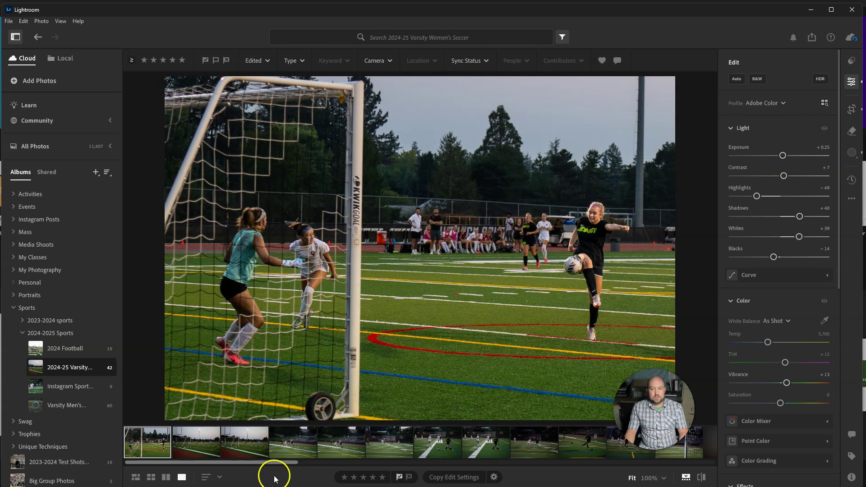
View the second and third photos and examine the third one up close around the ball
left_click(207, 454)
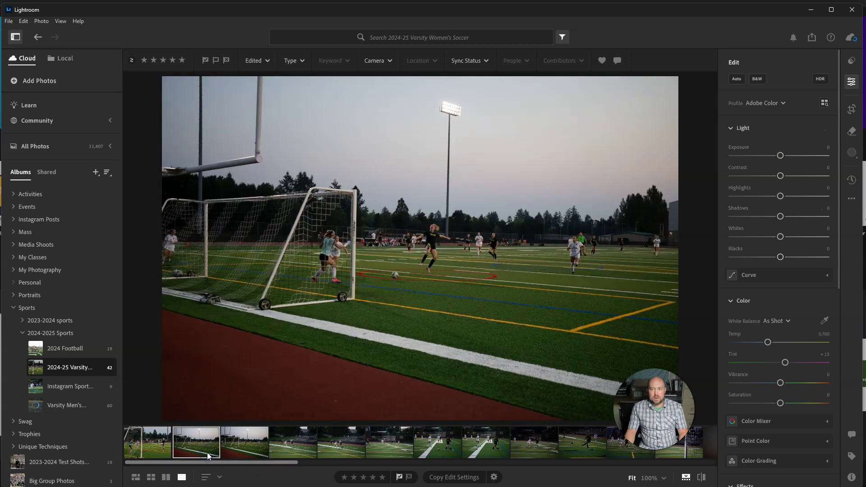
left_click(250, 444)
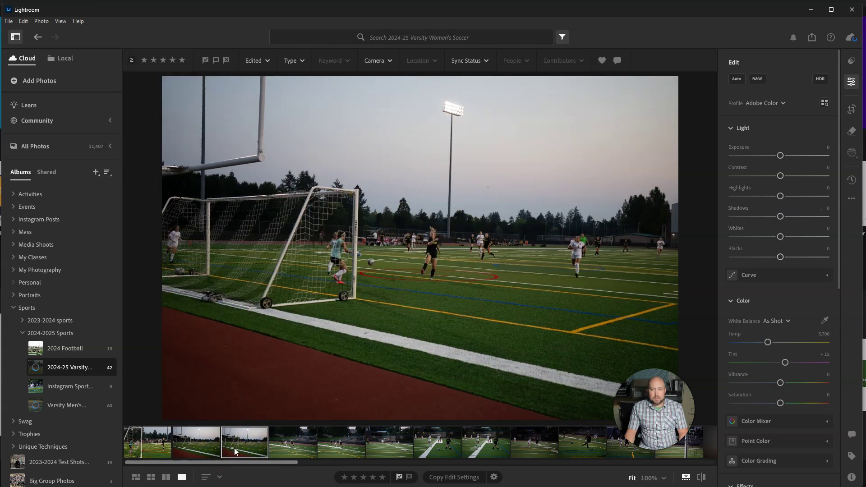
left_click(374, 255)
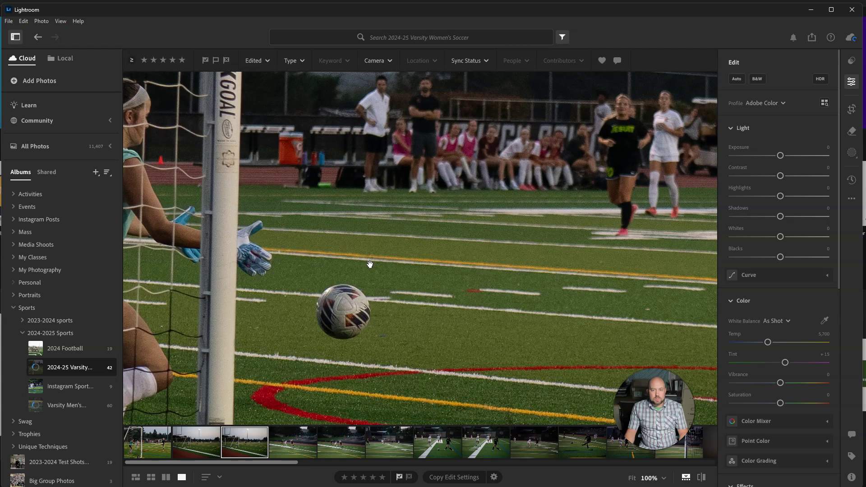
Finish inspecting the third photo up close, and flag both the second and third photos as rejected
left_click(369, 275)
left_click(395, 266)
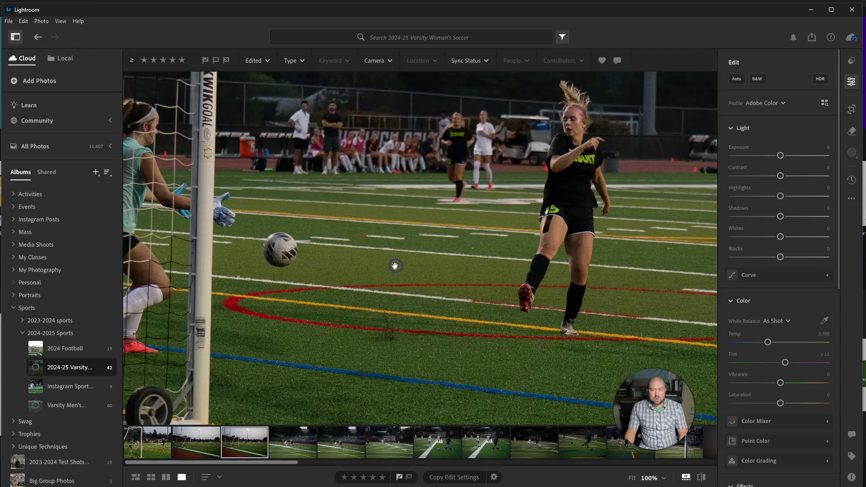
left_click(395, 266)
left_click(219, 451)
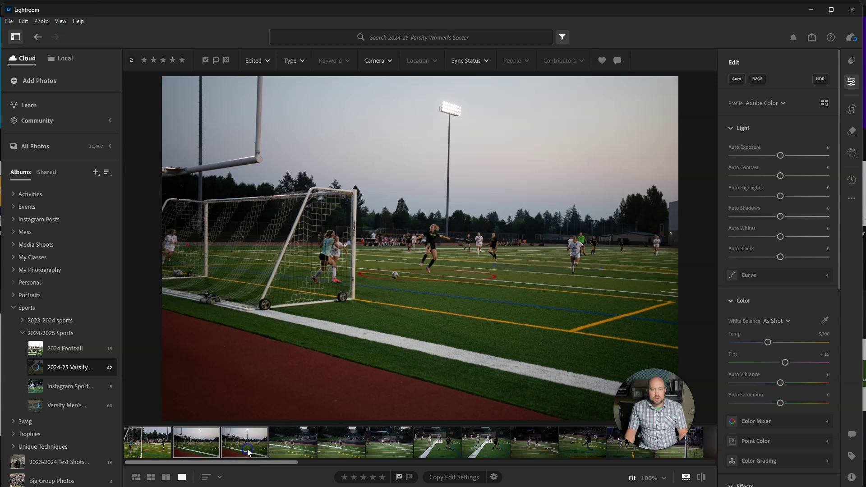
key("x")
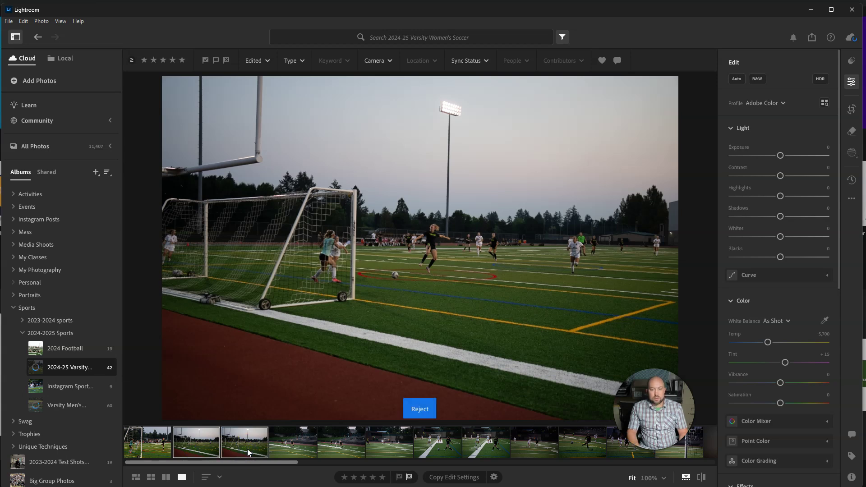
key("Right")
key("Left")
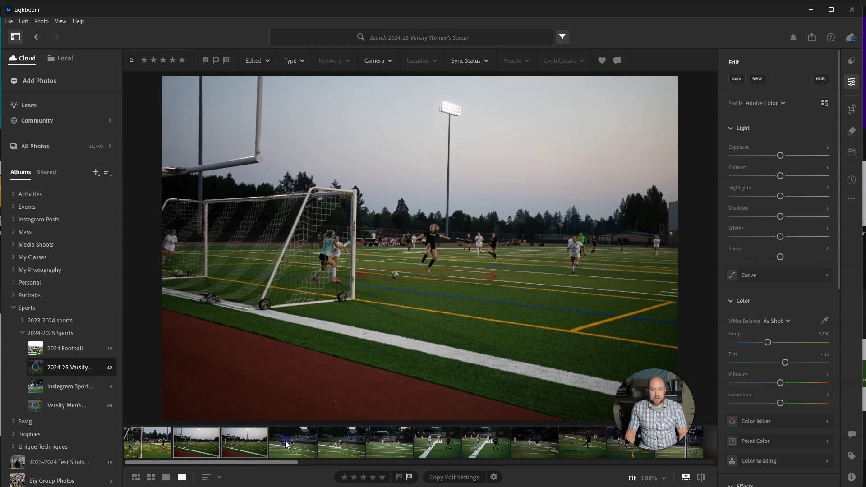
Crop the fourth photo tightly around the group of players near the ball and straighten it by -2.42
left_click(285, 441)
left_click(261, 447)
left_click(298, 445)
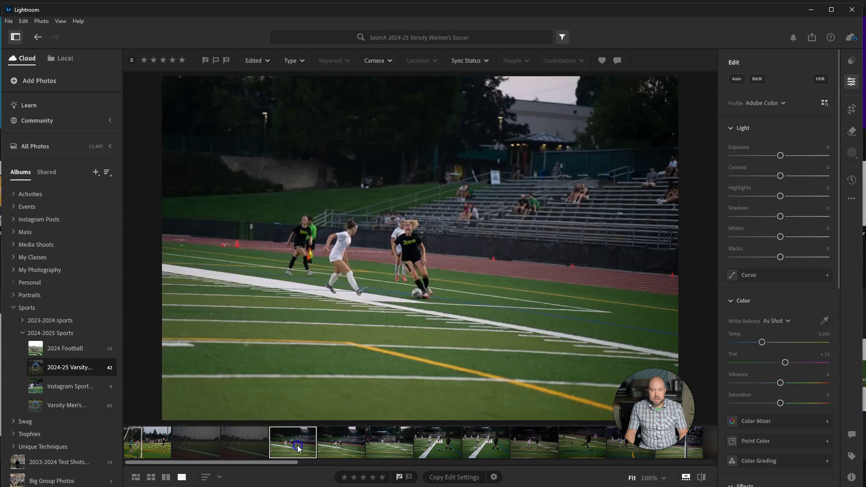
key("c")
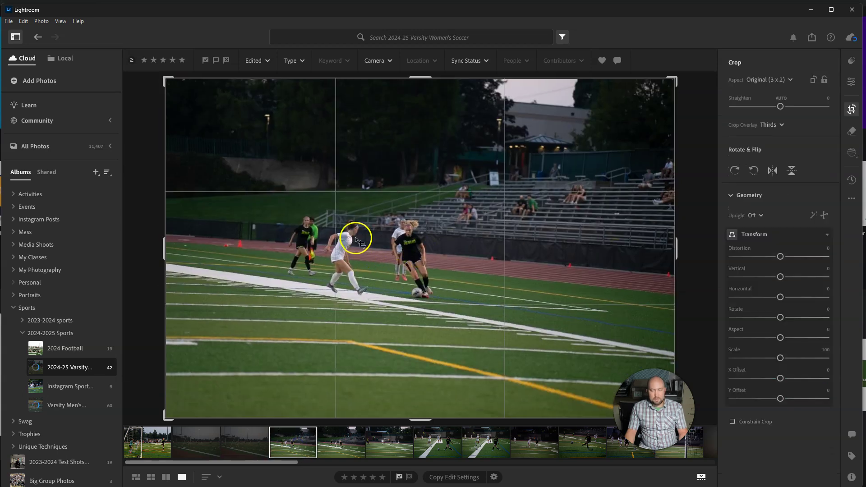
left_click_drag(434, 288, 556, 343)
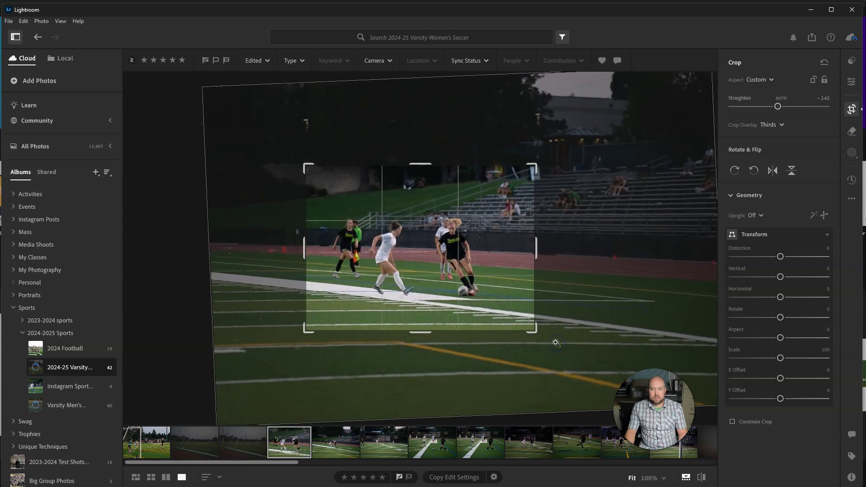
key("Return")
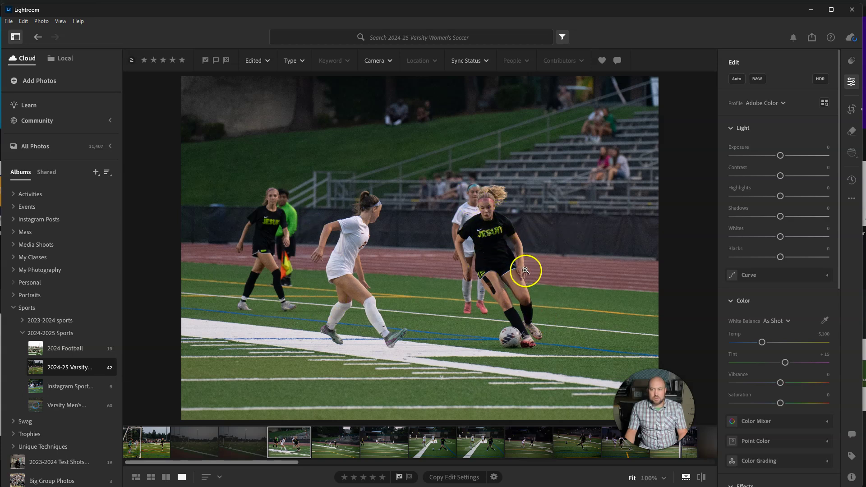
Examine the noise on the player with the ball up close and check the photo's camera information
left_click(491, 239)
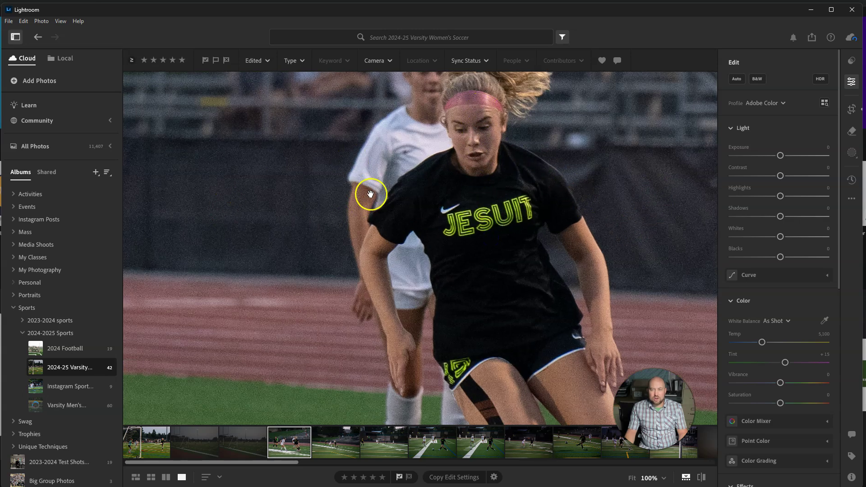
left_click(851, 477)
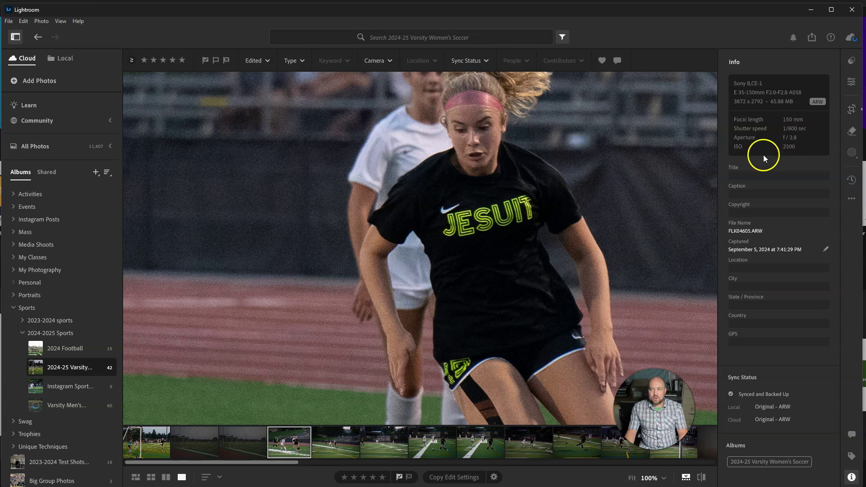
left_click(526, 187)
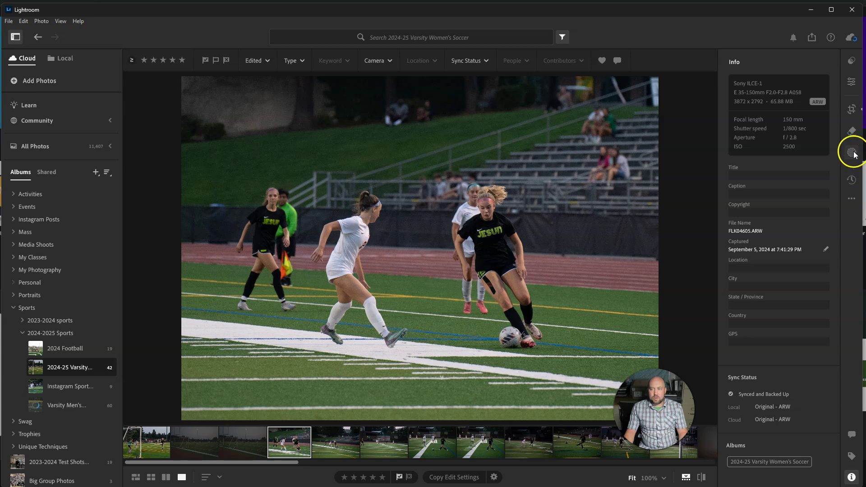
Apply AI Denoise to the cropped photo at an amount of 35, keeping the result stacked with the original
left_click(848, 80)
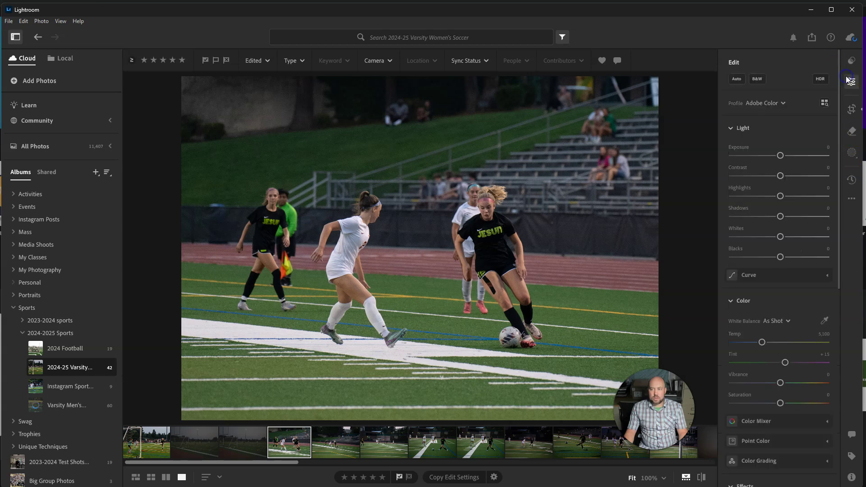
scroll(748, 268, "down", 7)
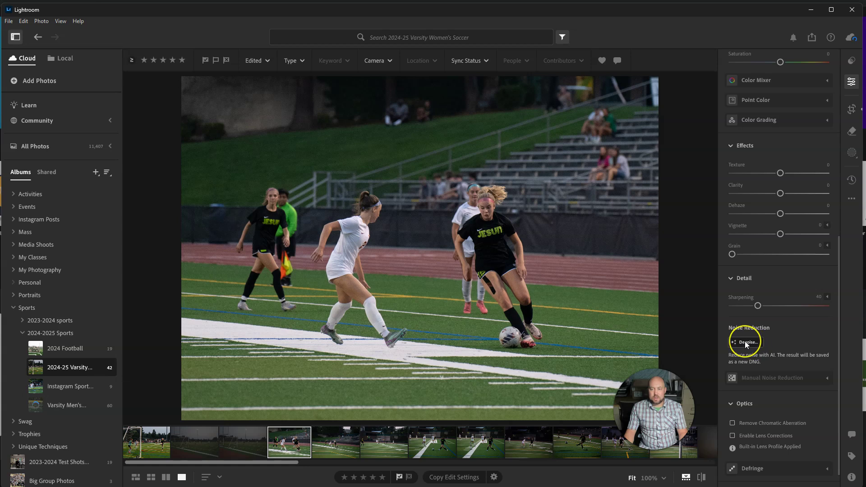
left_click(746, 342)
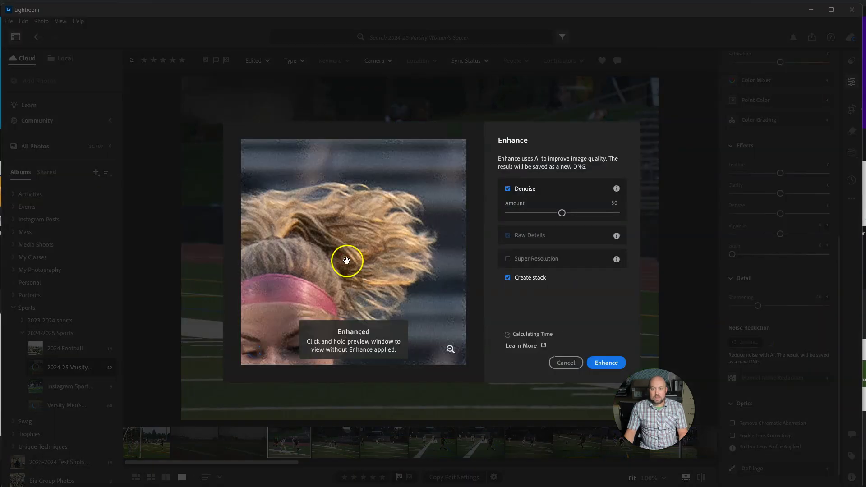
left_click_drag(347, 261, 358, 193)
mouse_move(381, 225)
left_mouse_down()
mouse_move(372, 258)
mouse_move(386, 234)
left_mouse_up()
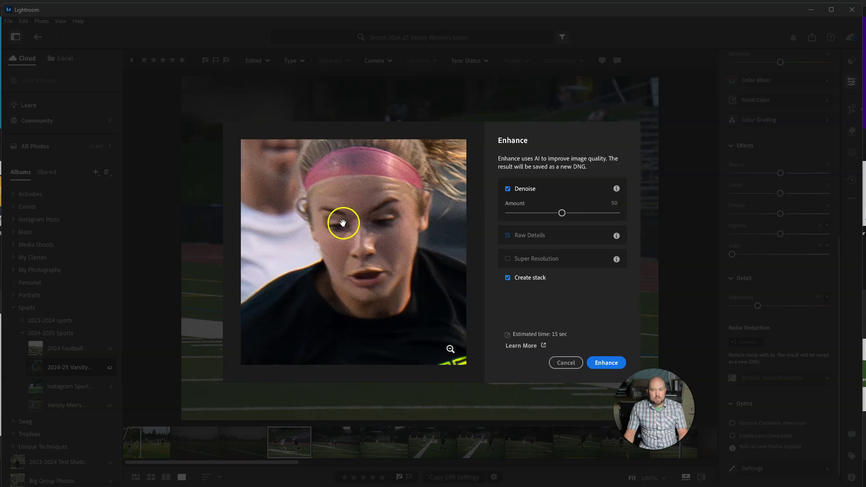
left_click_drag(562, 213, 554, 215)
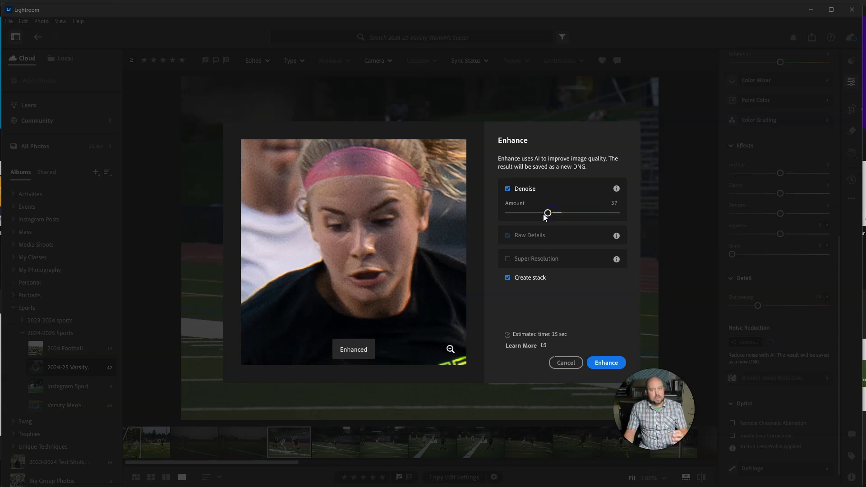
mouse_move(550, 215)
left_mouse_down()
mouse_move(510, 215)
mouse_move(566, 212)
left_mouse_up()
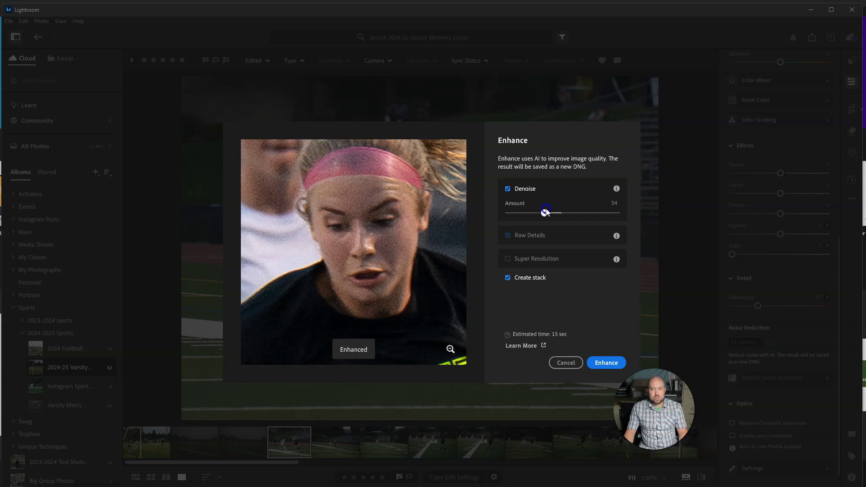
left_click(606, 363)
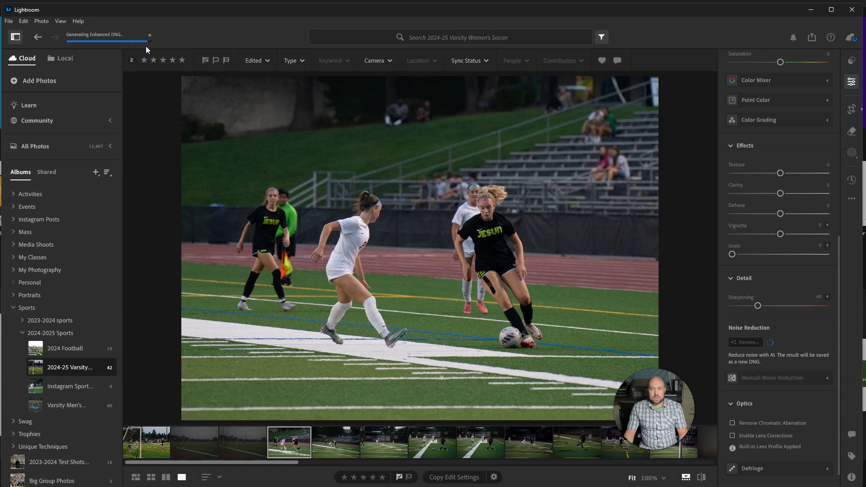
Set the denoised photo's exposure to +0.14, contrast +20, highlights -21, whites +25 and blacks +2, and check the player up close
scroll(774, 180, "up", 8)
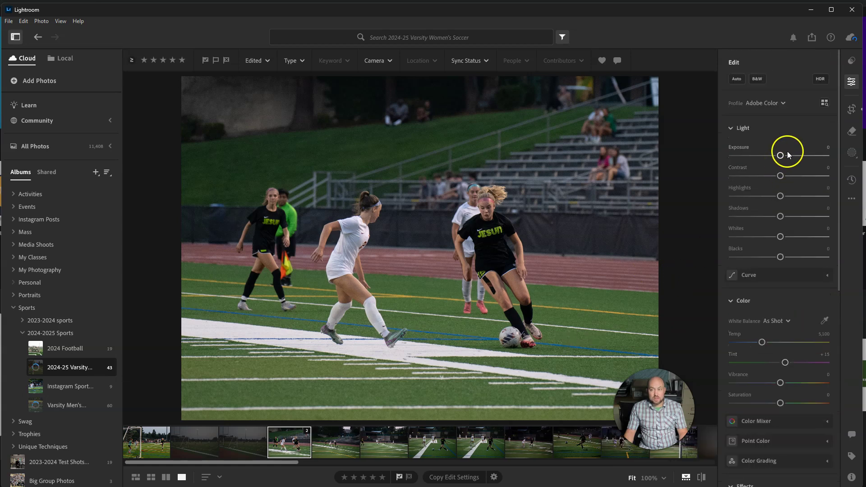
left_click_drag(782, 156, 778, 176)
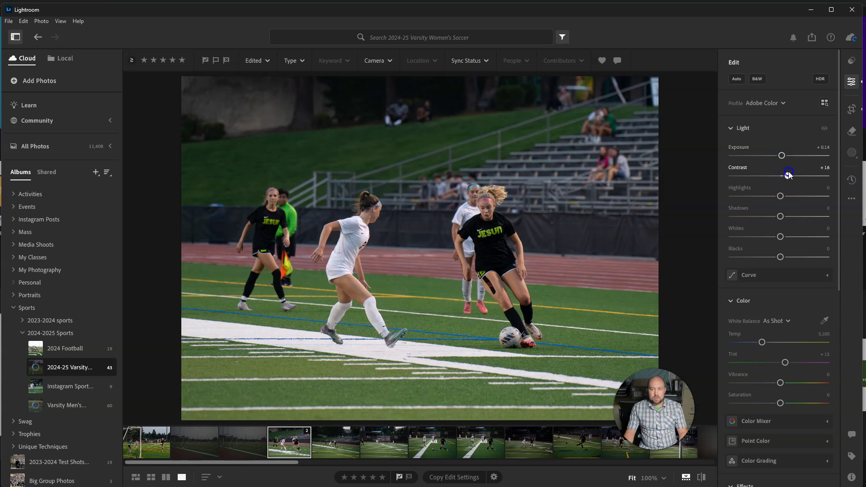
left_click_drag(781, 196, 783, 197)
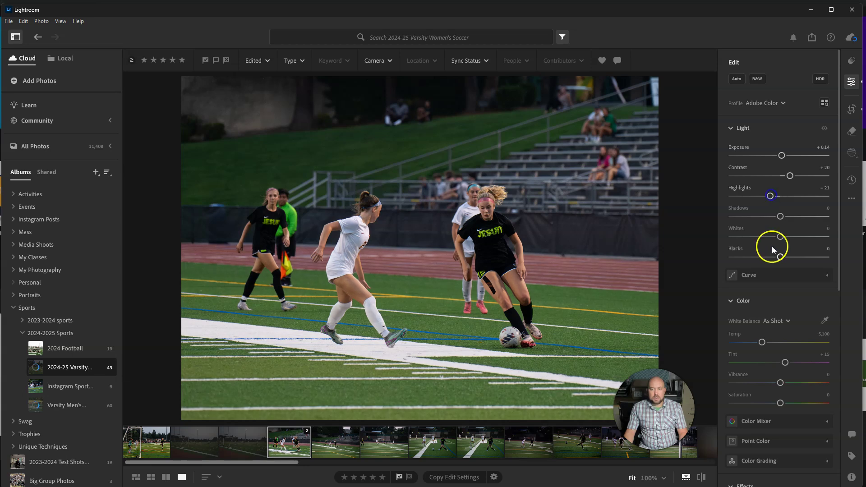
left_click_drag(781, 237, 781, 257)
left_click(479, 200)
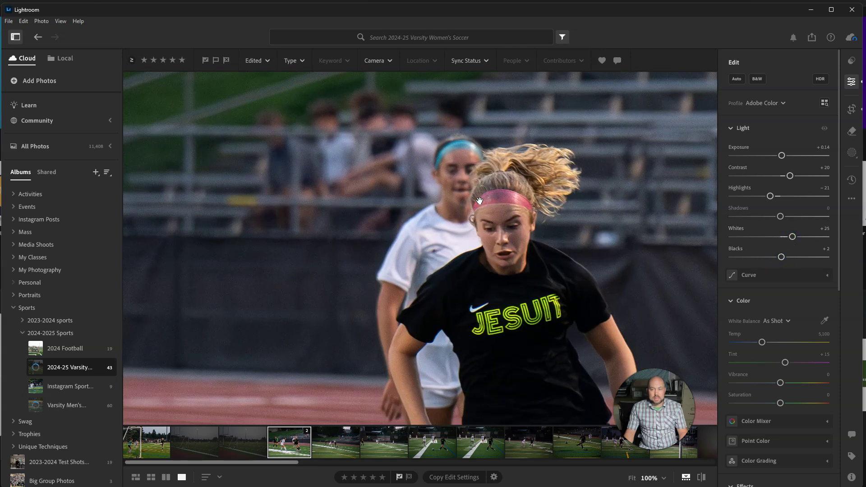
left_click(479, 200)
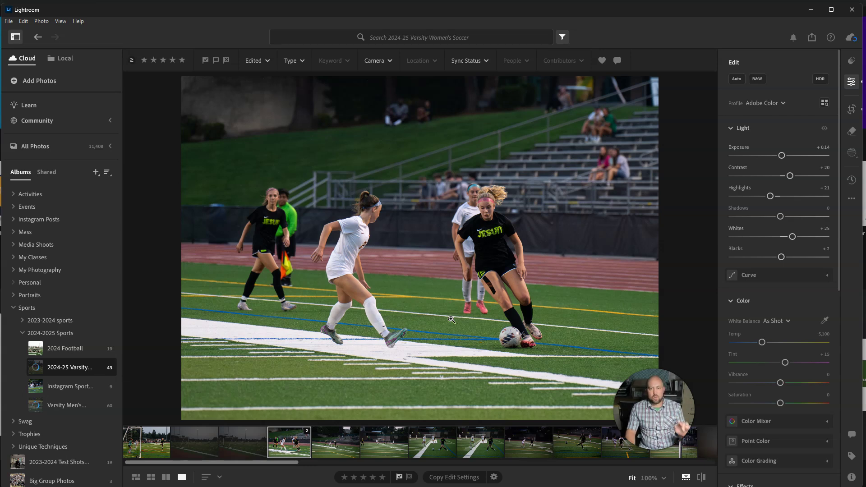
Rate the denoised photo five stars and compare it with the next photo in the album
key("5")
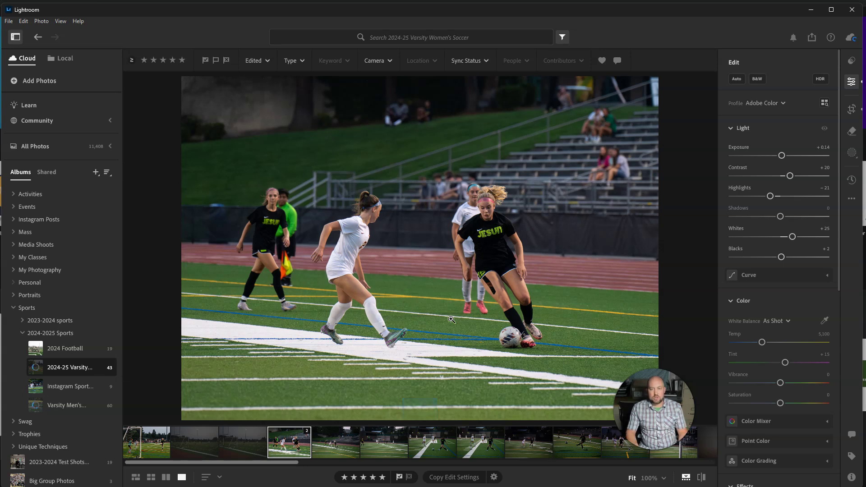
key("Right")
key("Left")
key("Right")
key("Left")
Crop the next photo in the filmstrip closely around the players contesting the ball
key("Right")
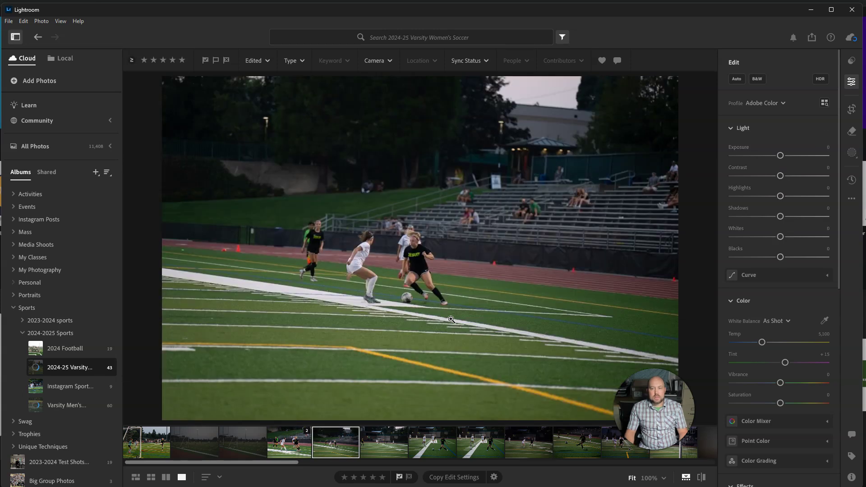
key("c")
left_click_drag(231, 153, 577, 360)
key("Return")
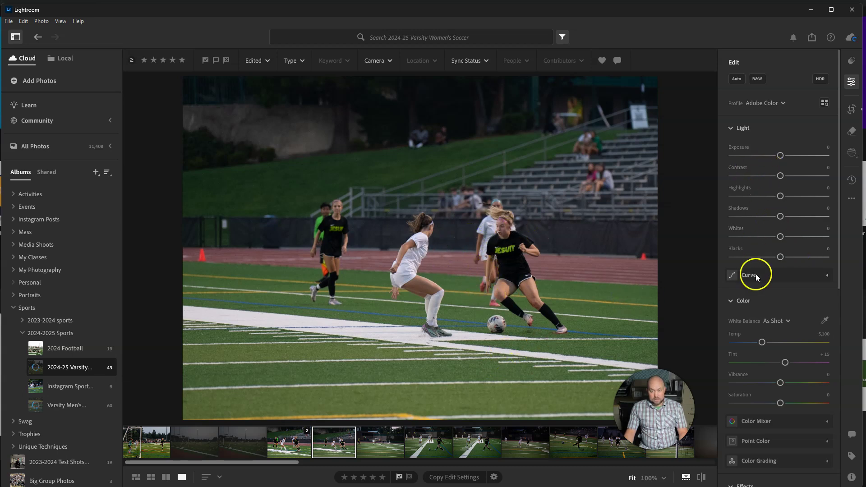
Copy the five-star photo's profile, HDR, light, color, effects, detail and optics settings and paste them onto the newly cropped photo
left_click(289, 444)
right_click(289, 445)
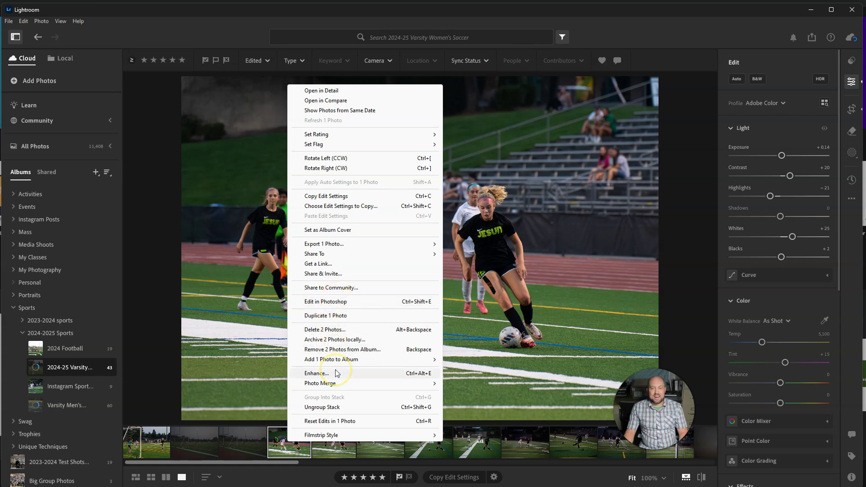
left_click(349, 195)
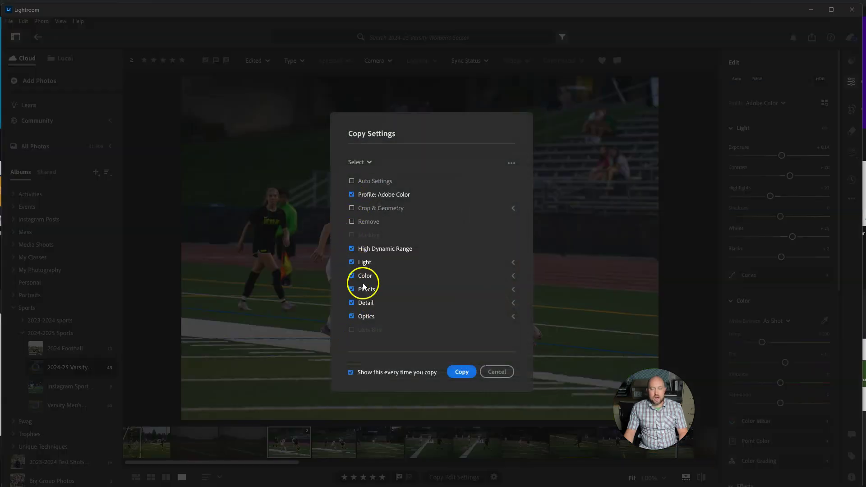
left_click(462, 371)
left_click(332, 451)
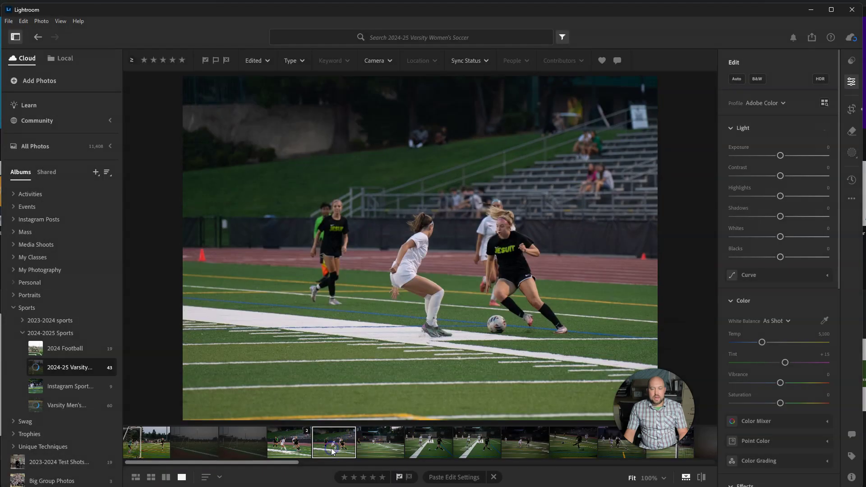
left_click(443, 478)
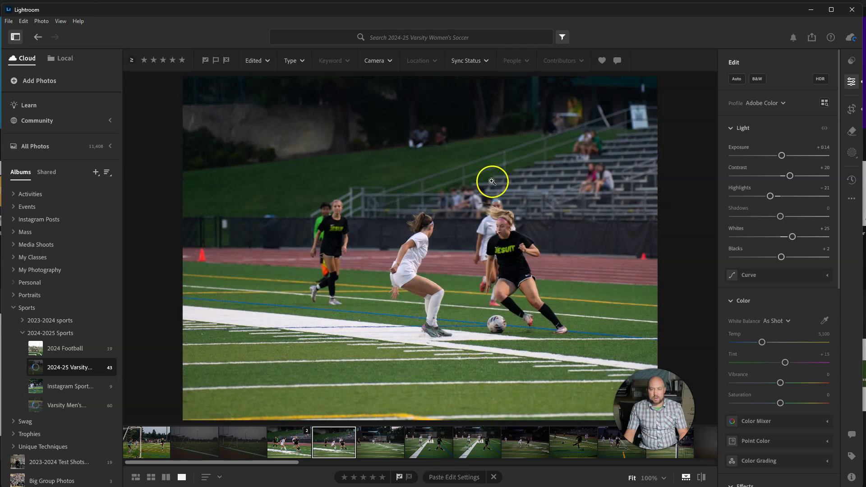
Inspect the noise on the dribbling player in the newly cropped photo and apply AI Denoise at an amount of 35
left_click(506, 243)
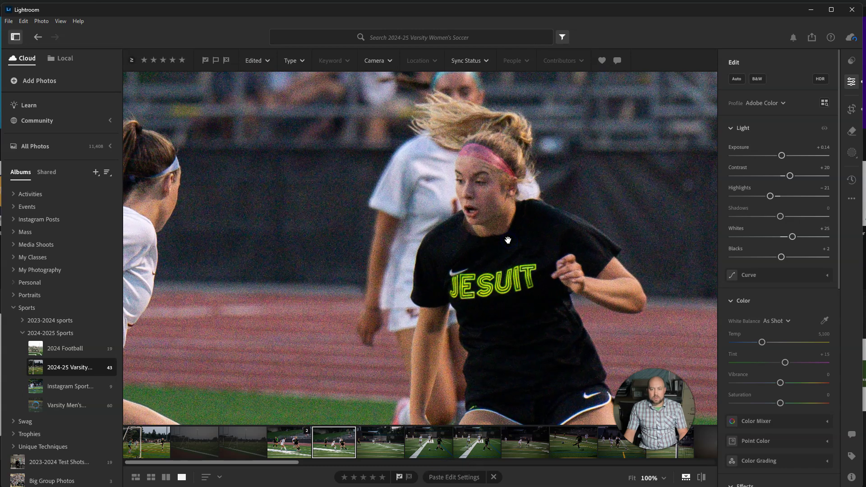
scroll(812, 457, "down", 5)
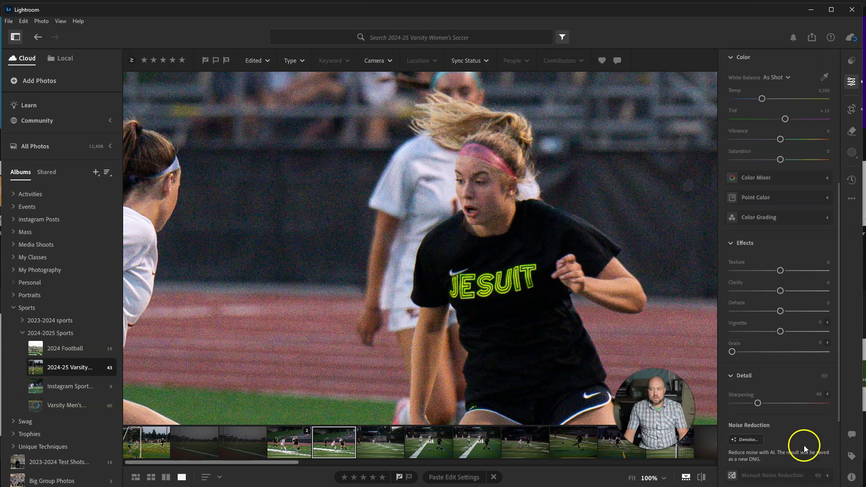
left_click(748, 440)
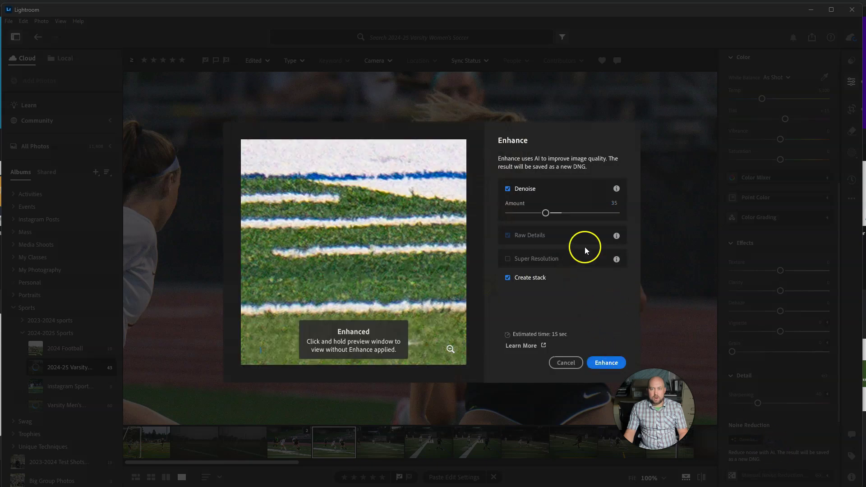
left_click(607, 359)
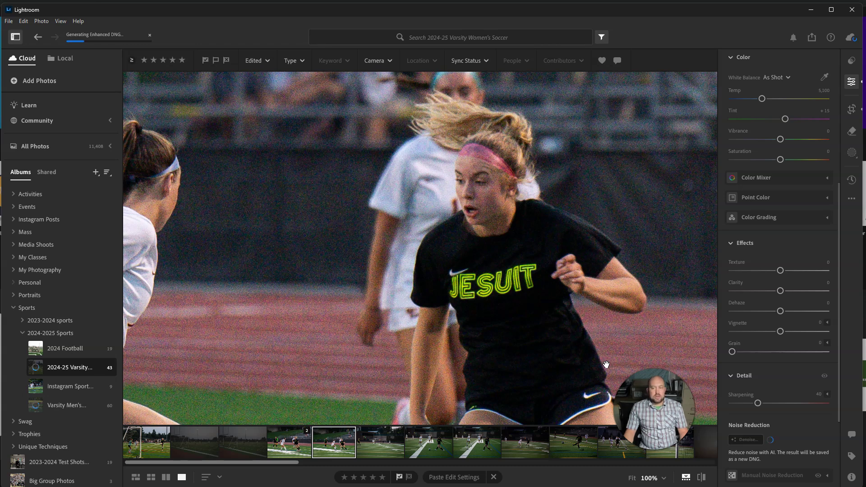
scroll(797, 388, "down", 3)
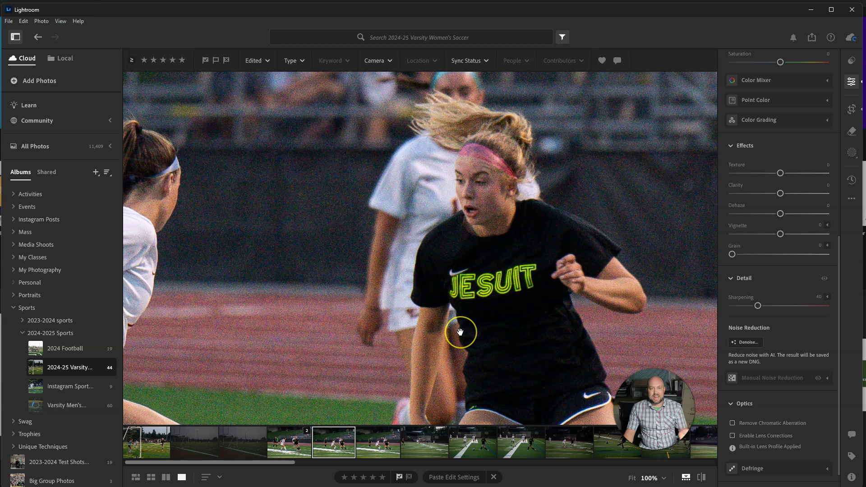
Enable lens corrections on the denoised photo, reviewing the lens profile details and toggling the correction off and on to compare
left_click(460, 332)
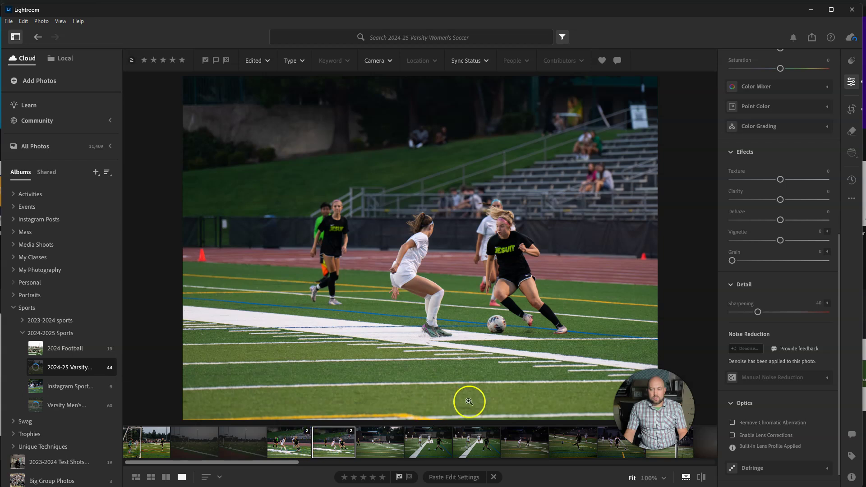
scroll(778, 405, "down", 1)
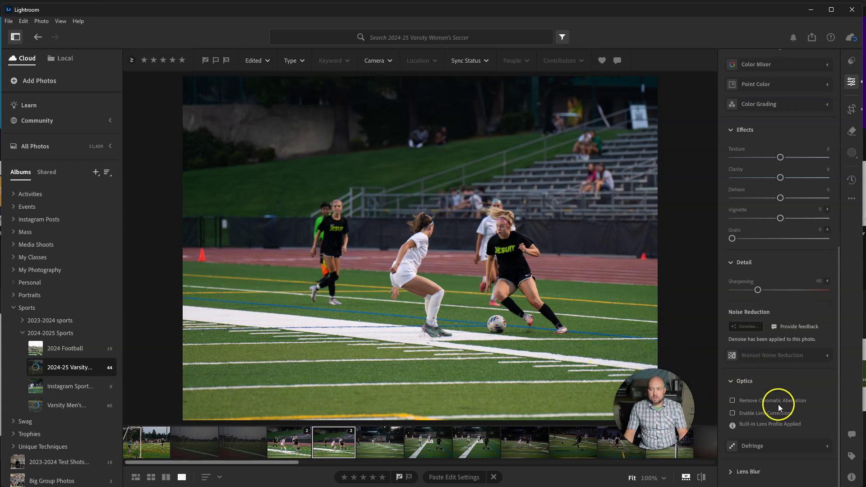
left_click(732, 414)
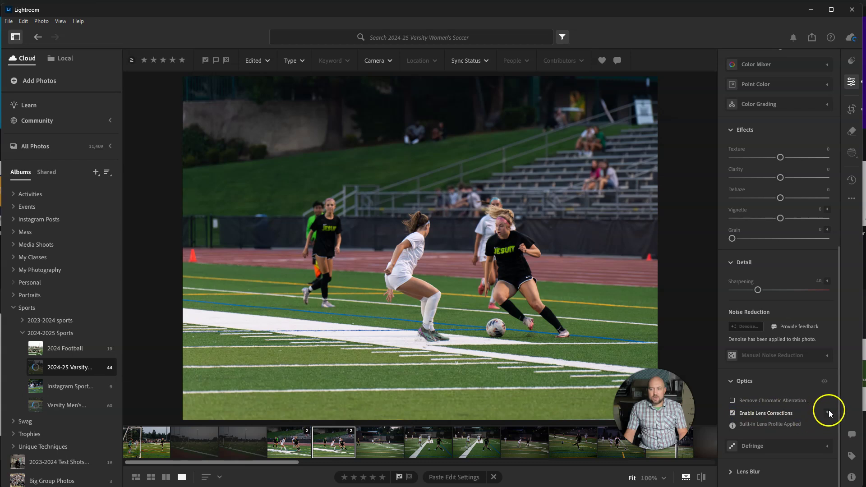
left_click(828, 412)
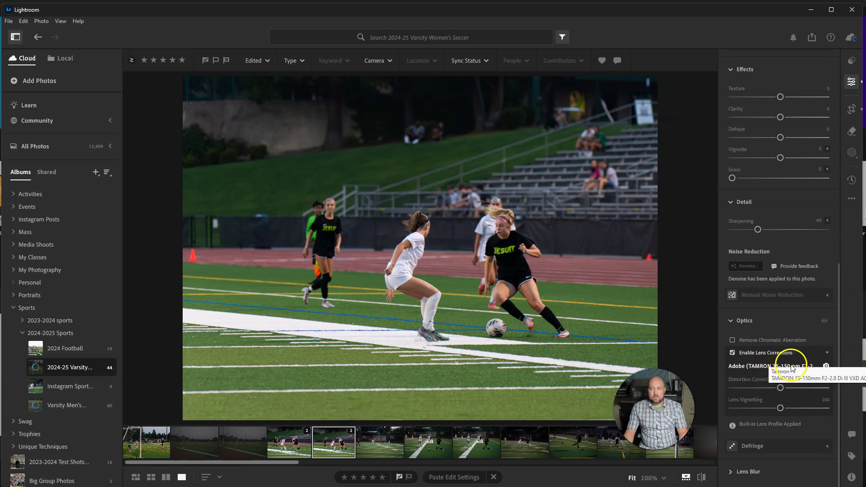
left_click(733, 352)
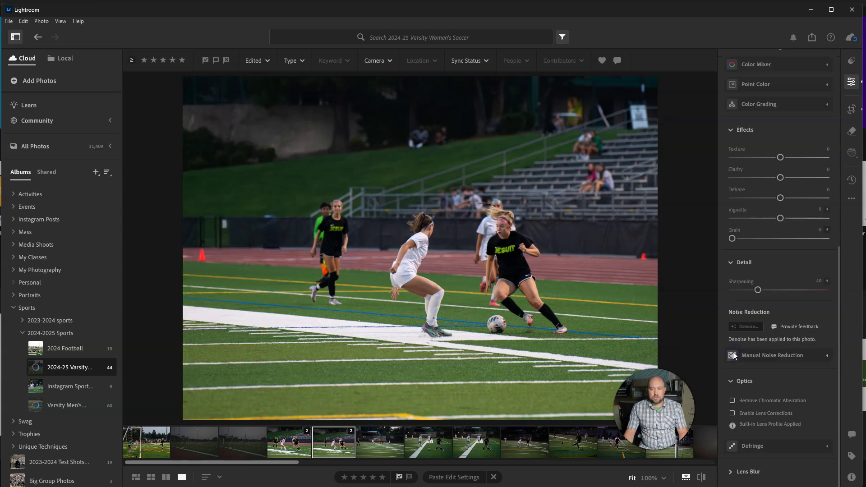
left_click(732, 414)
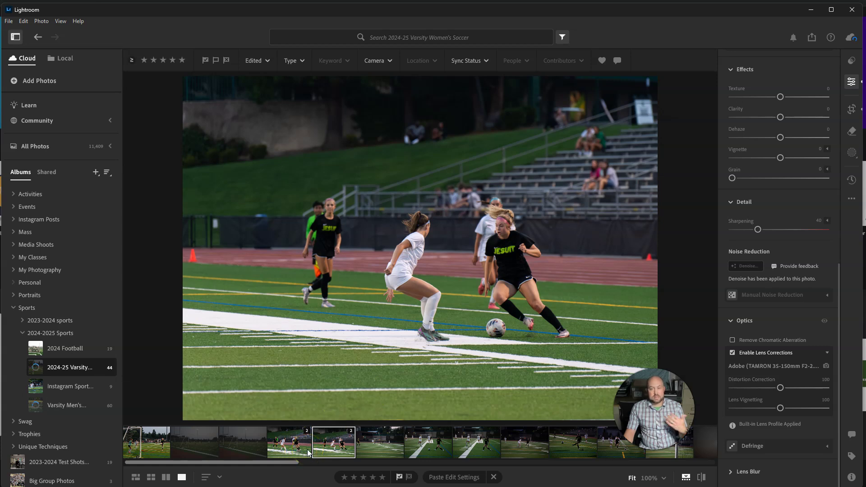
Select the five consecutive photos following the two denoised shots in the filmstrip and paste the copied edit settings onto them
left_click(292, 444)
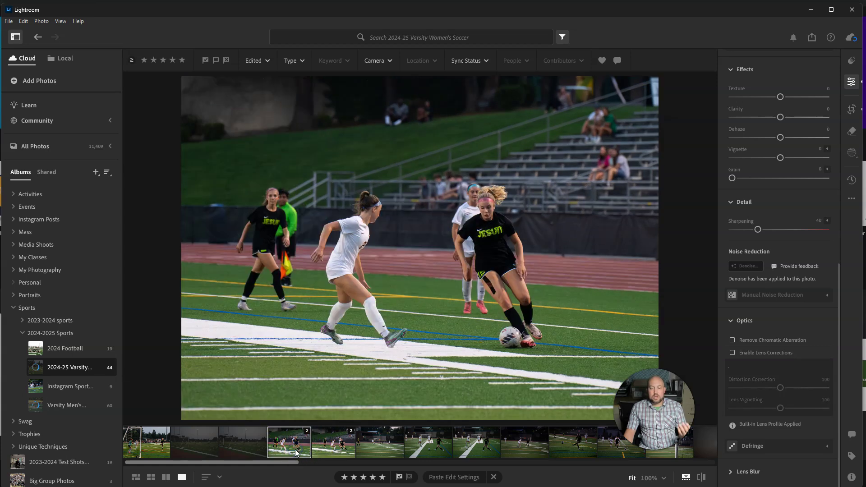
left_click(367, 448)
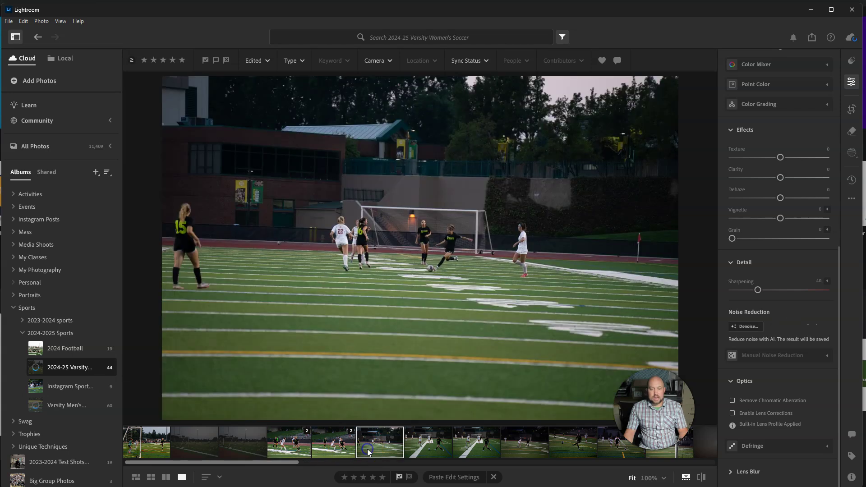
left_click_drag(282, 459, 300, 461)
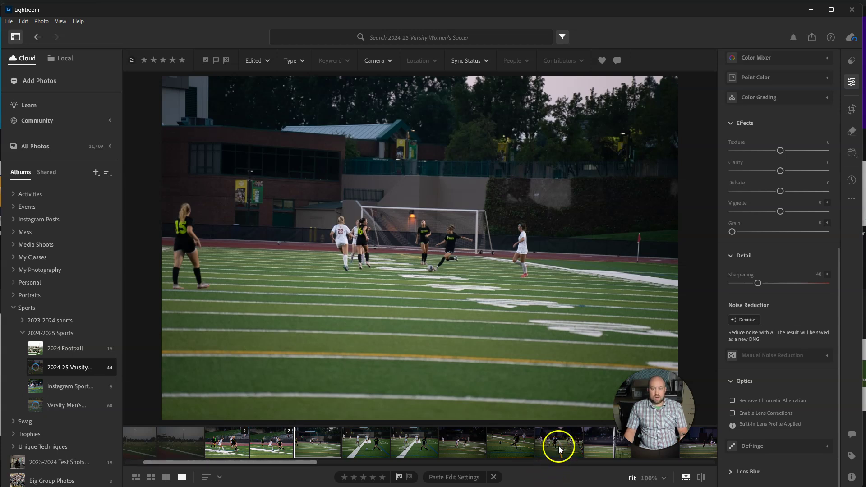
left_click(532, 442, "shift")
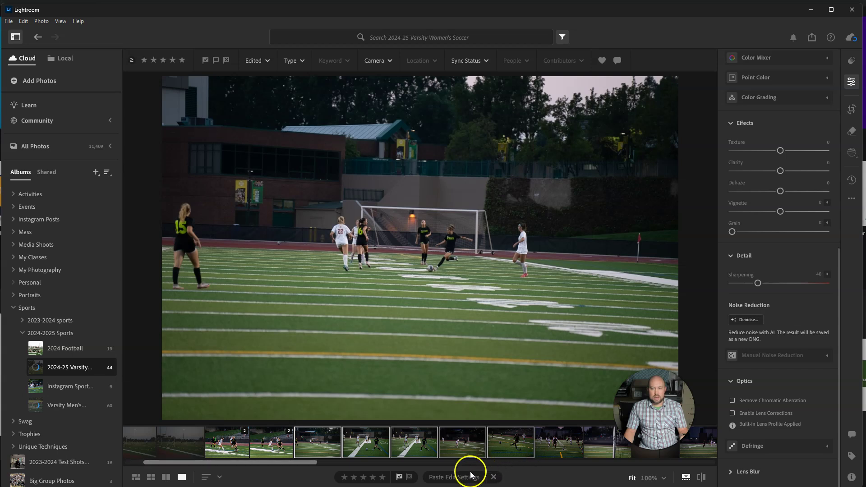
left_click(461, 481)
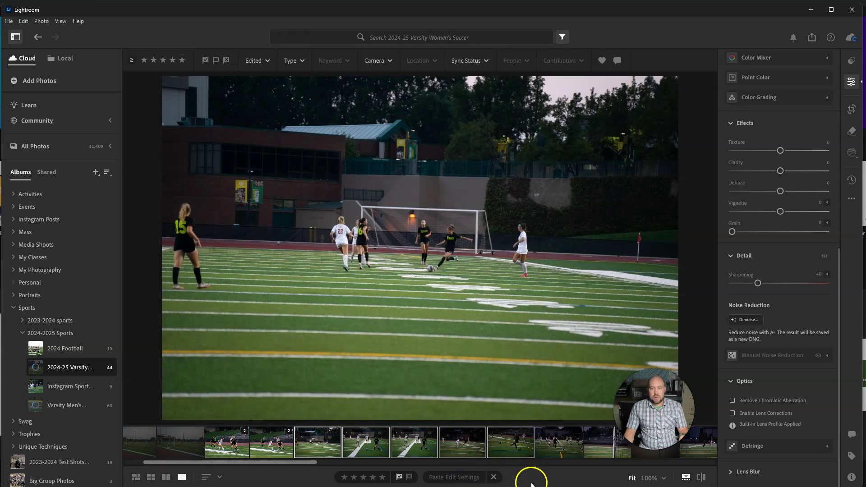
left_click(306, 437)
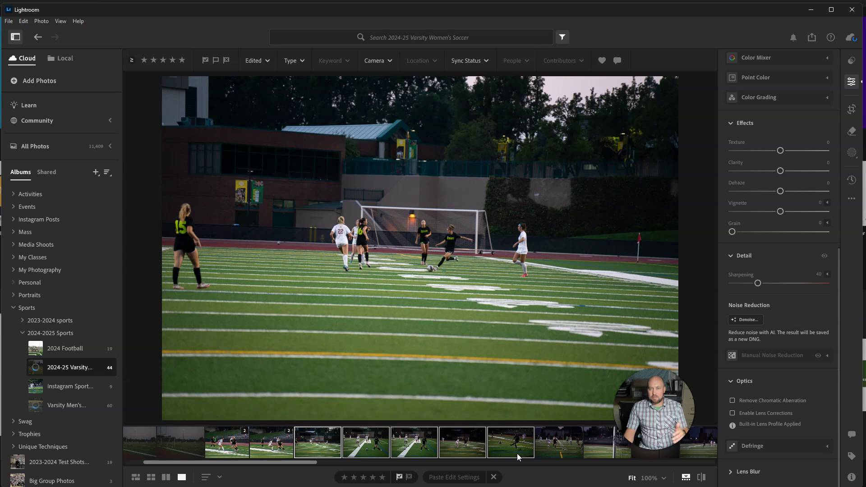
left_click(469, 478)
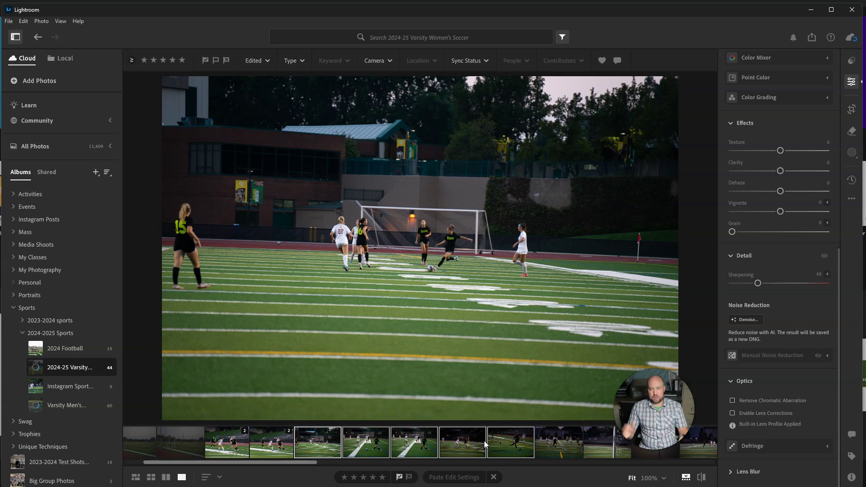
key("ctrl+v")
left_click(529, 469)
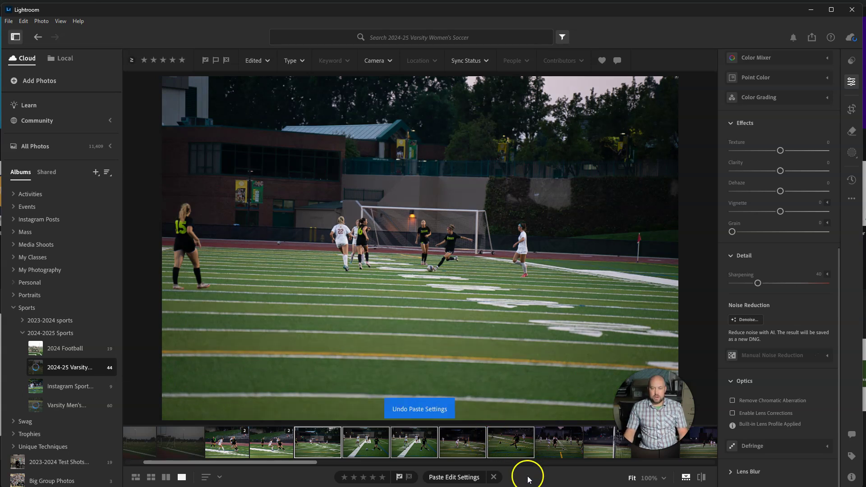